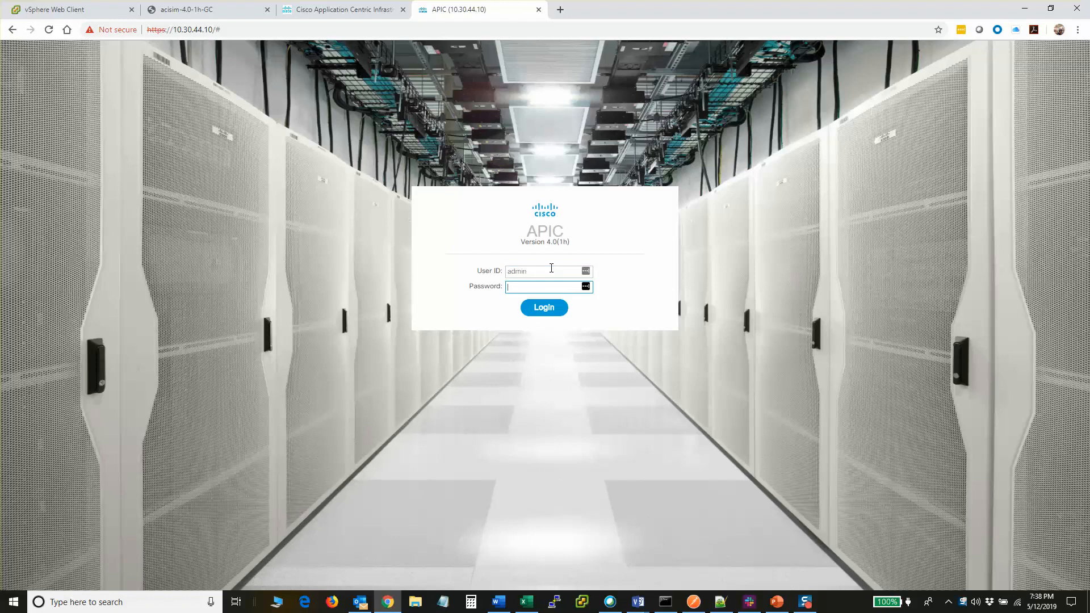
Step: Log in to the APIC with the account password, dismiss the What's New window and decline saving the login to LastPass
text(•••••)
key(Return)
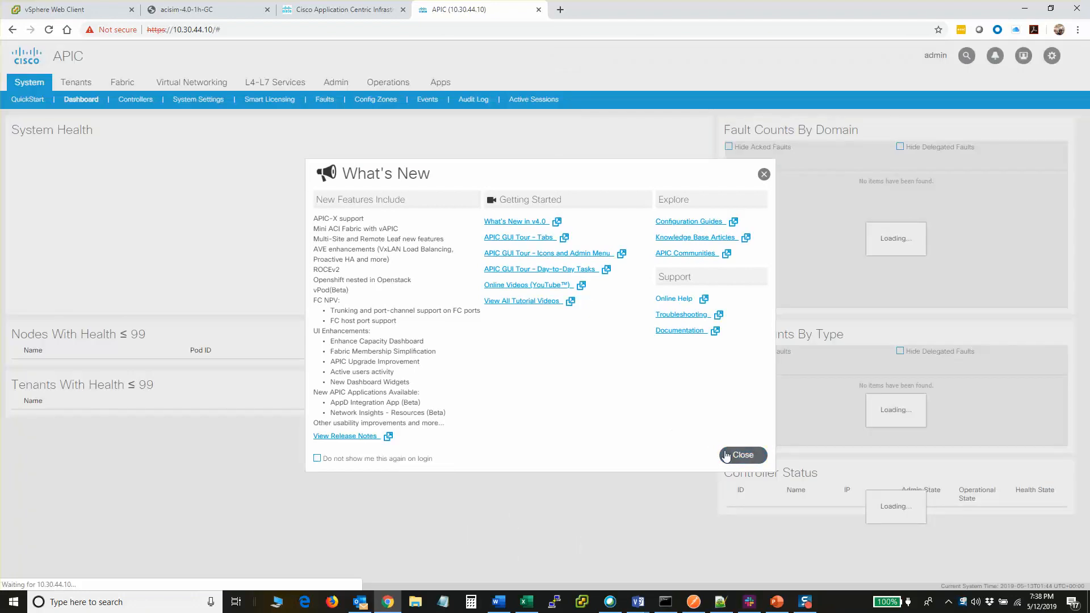
click(726, 454)
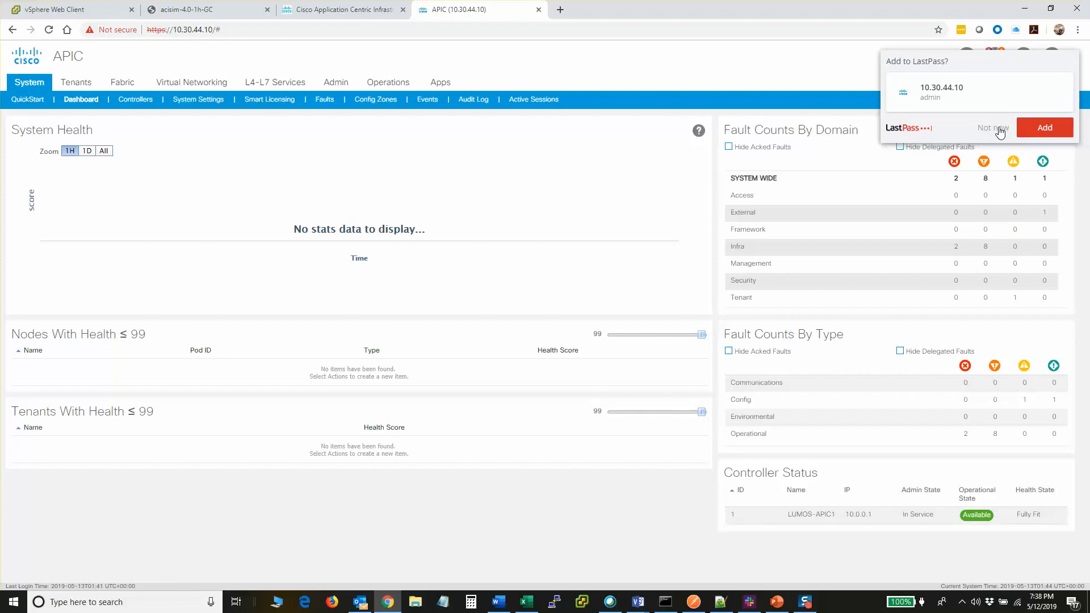
click(995, 128)
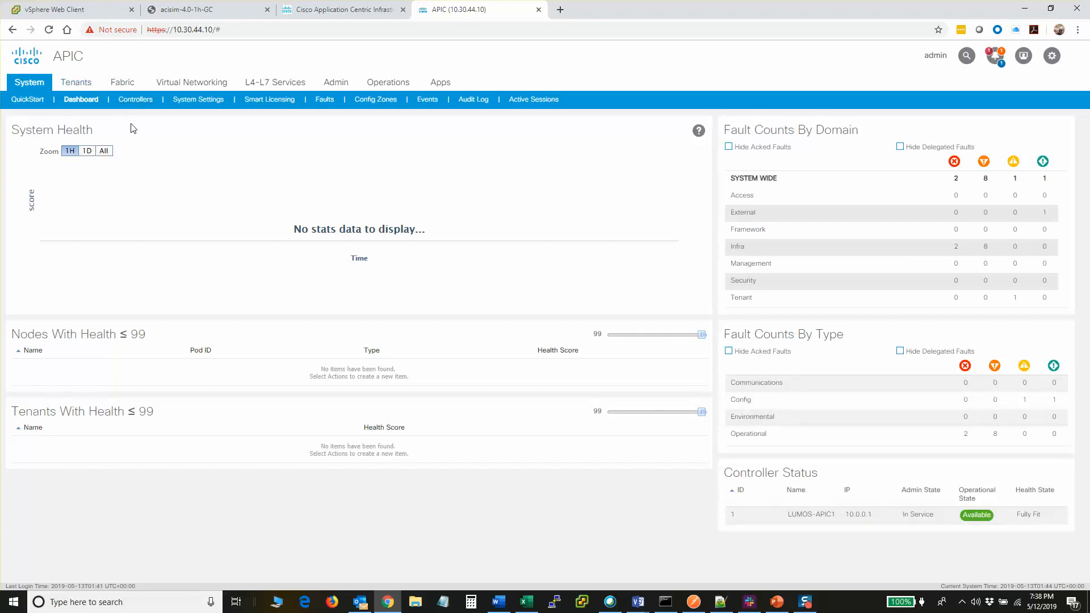
Step: Open the Fabric Membership page of the fabric inventory
click(122, 86)
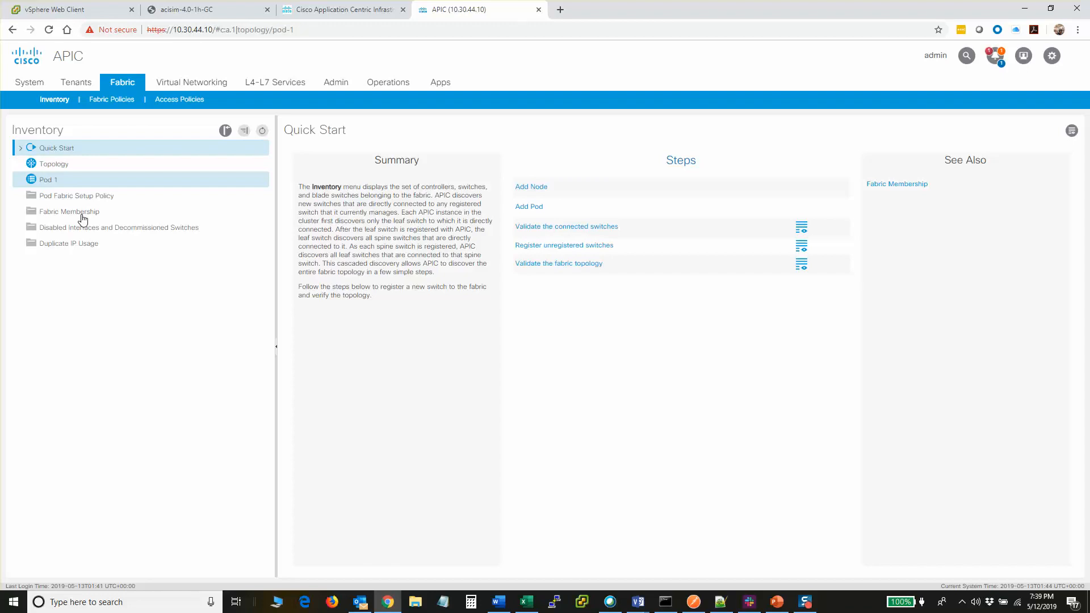
click(83, 219)
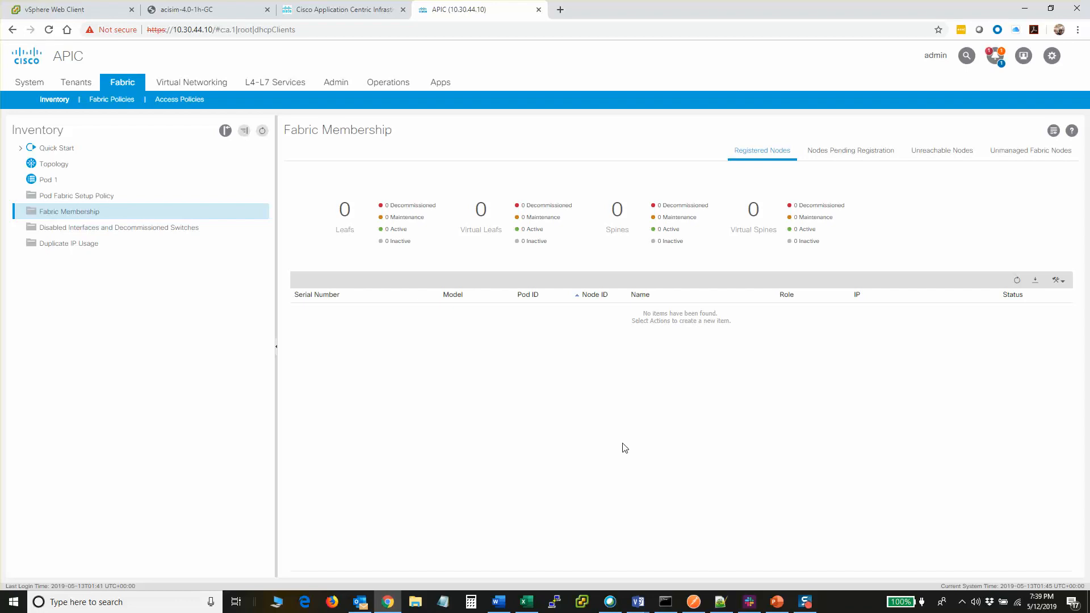
click(1066, 287)
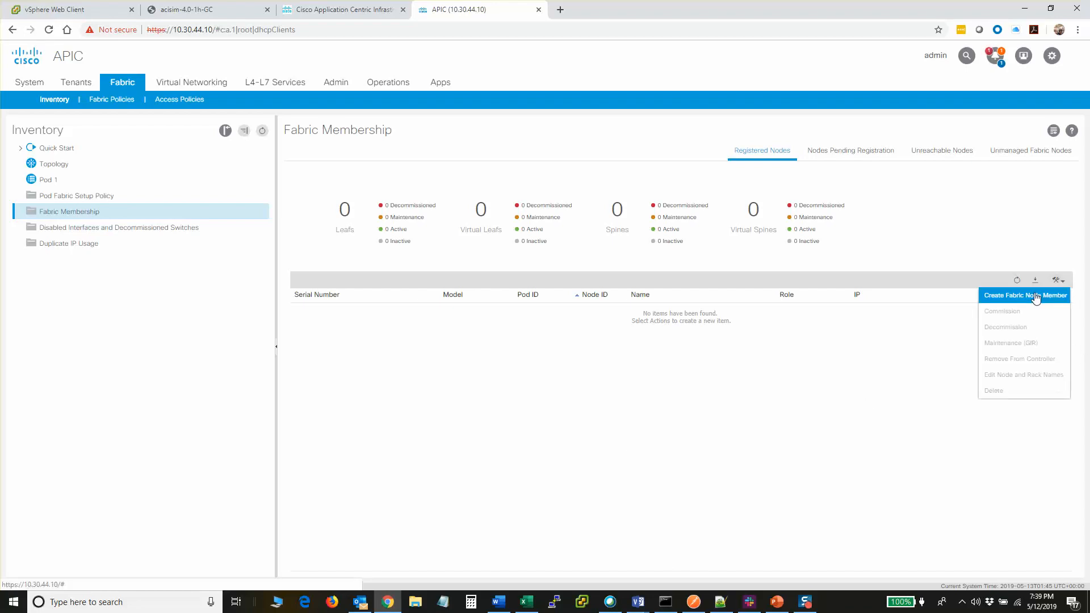
click(1034, 295)
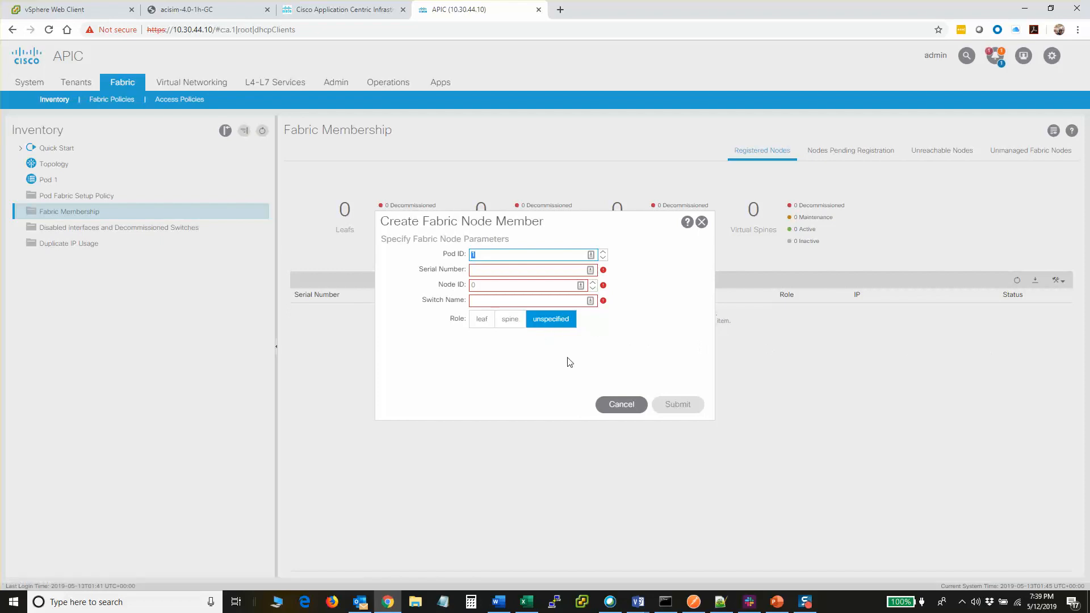
click(529, 271)
click(630, 404)
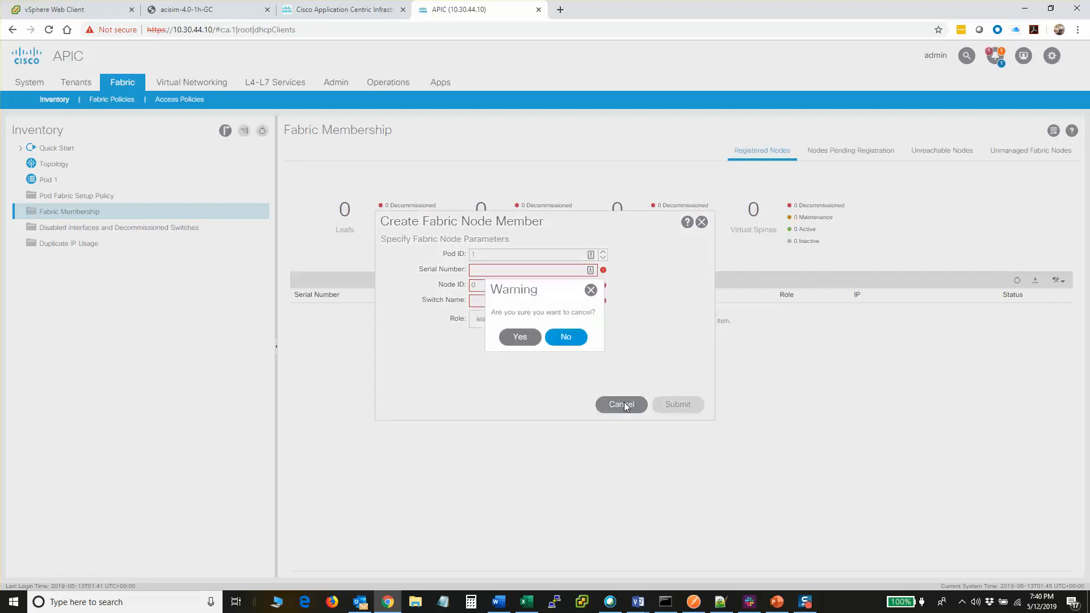
click(523, 345)
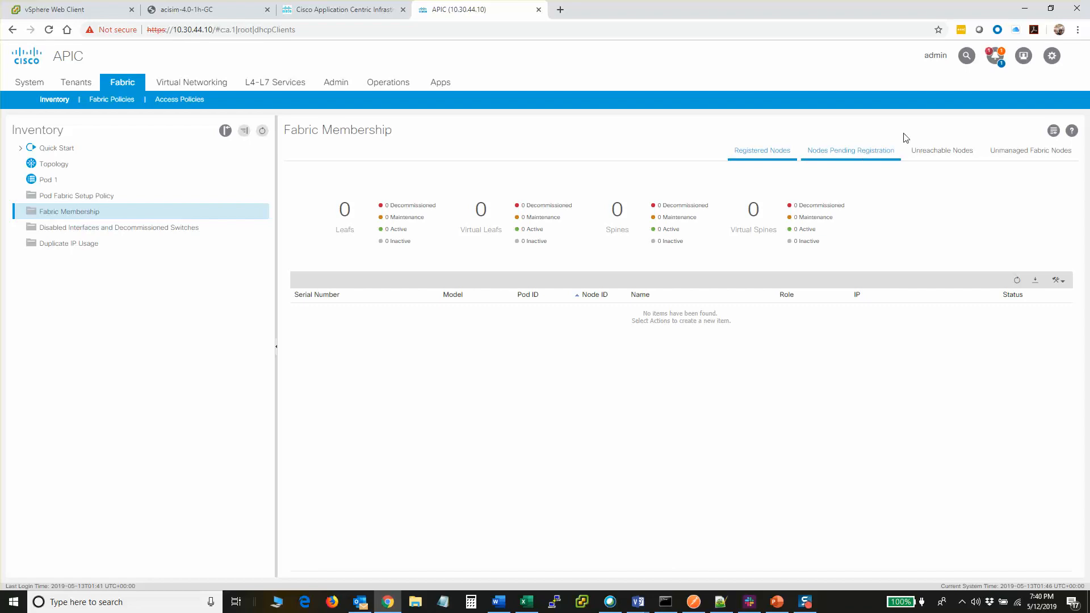
Step: Check the alert list for newly discovered switches and show the nodes pending registration
click(994, 62)
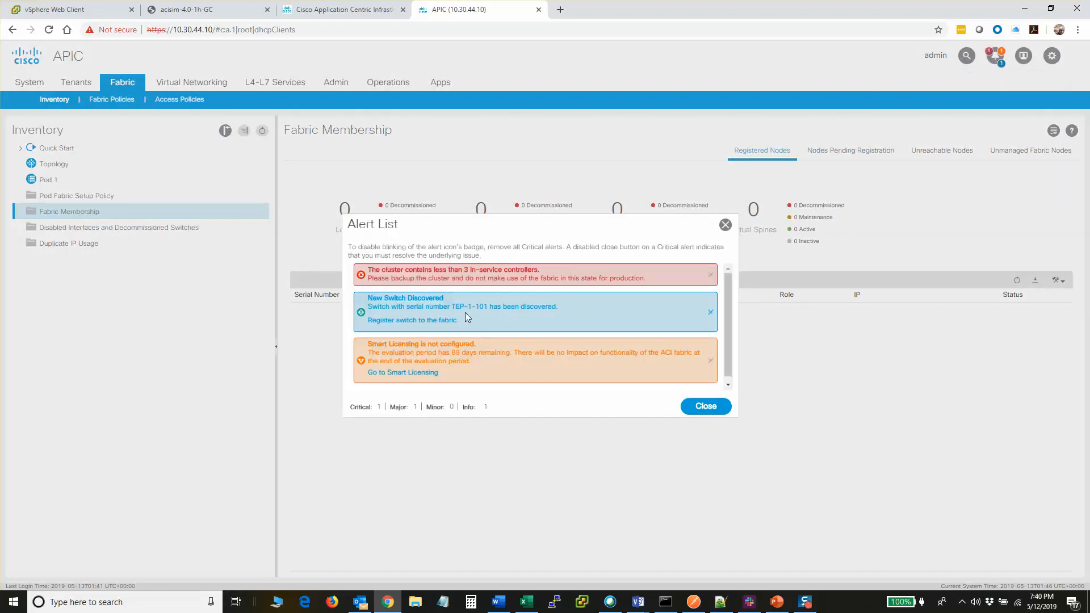
click(726, 224)
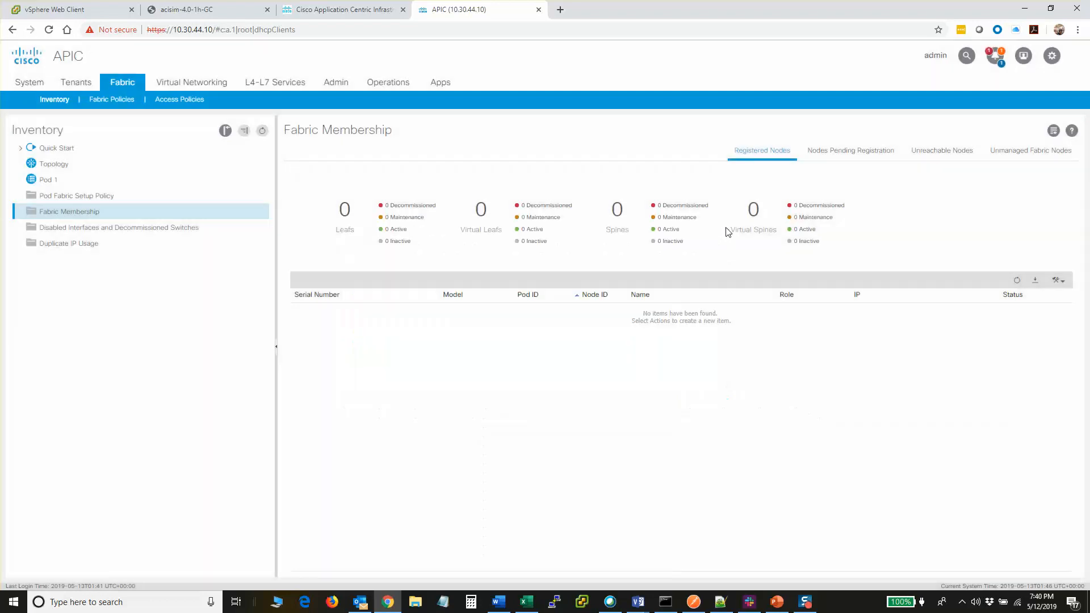
click(848, 153)
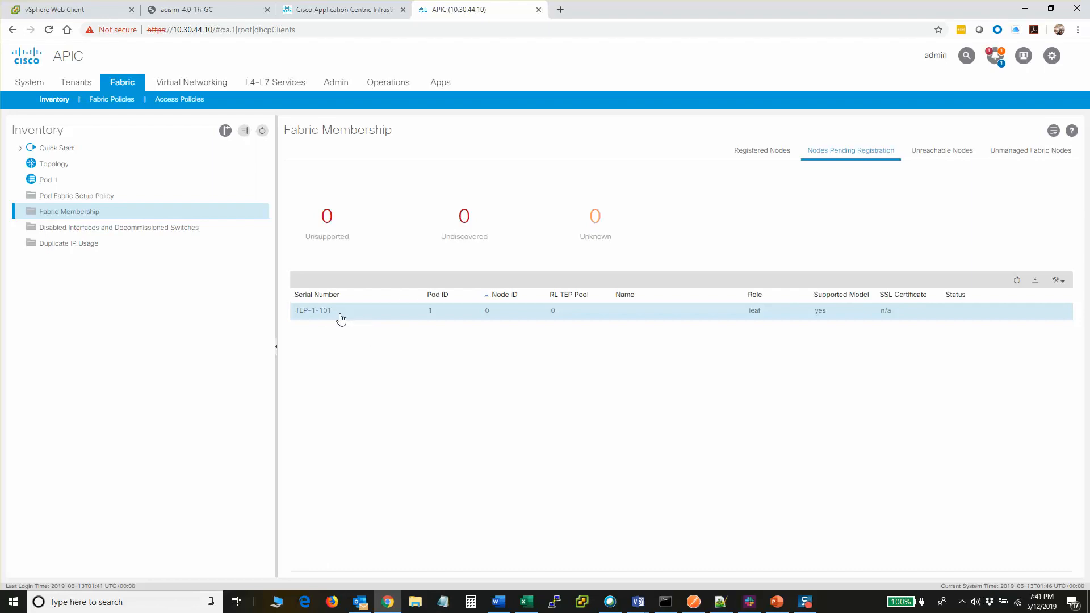
Step: Register the pending leaf switch TEP-1-101 with node ID 101 and node name LEAF-101
right_click(374, 318)
click(391, 318)
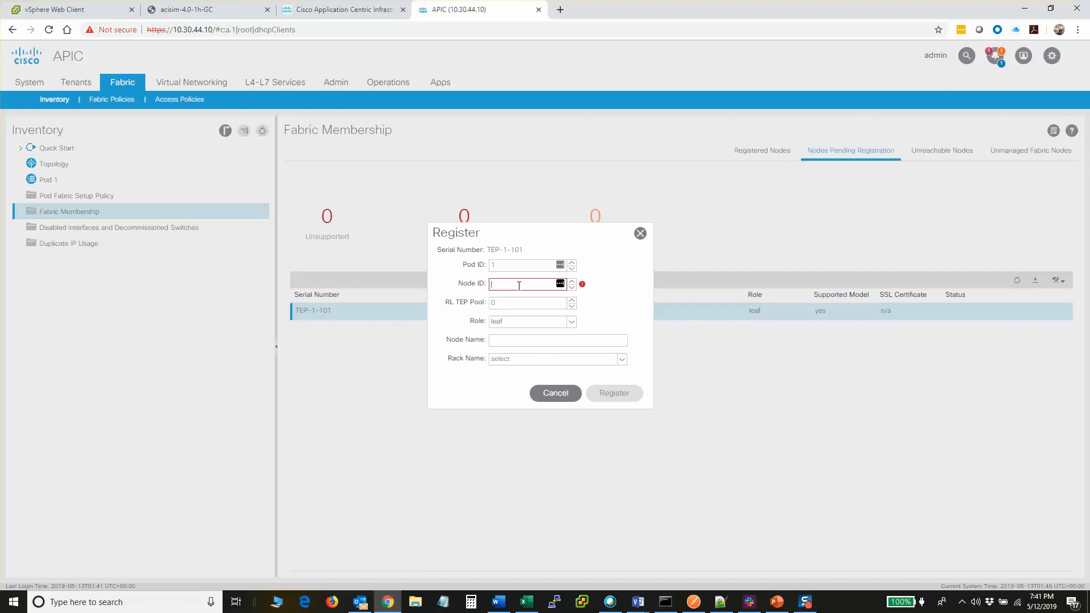
text(101)
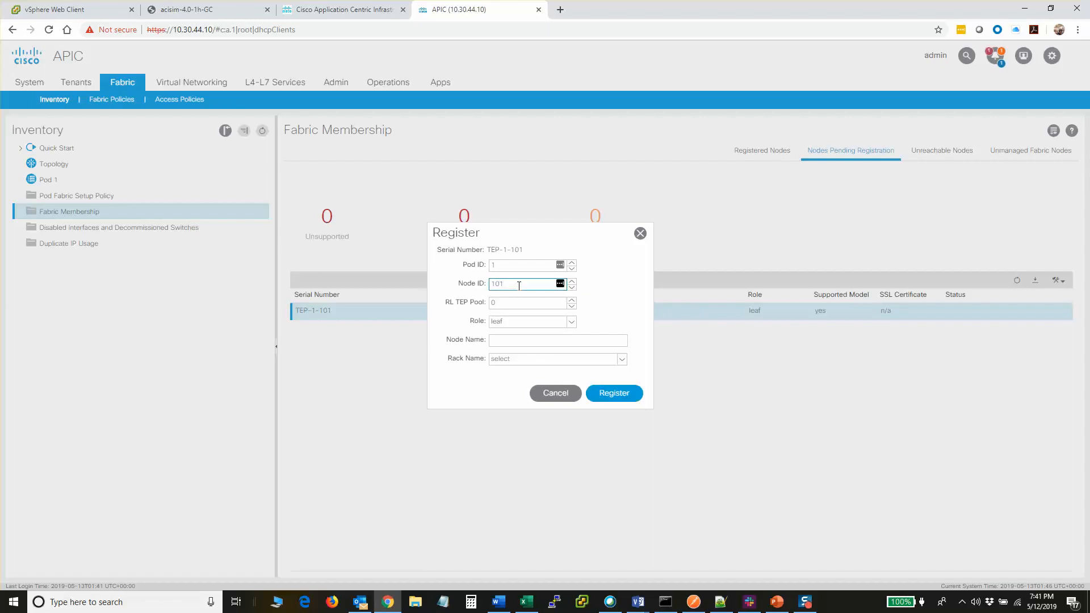
click(520, 339)
key(Caps_Lock)
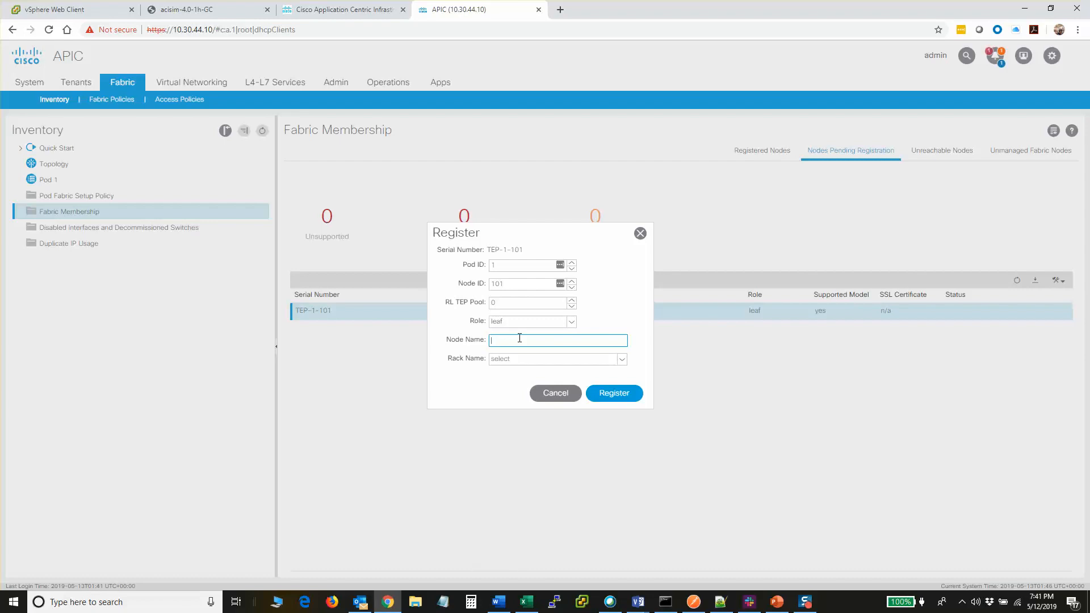
text(LEAF-101)
triple_click(516, 342)
click(624, 377)
click(624, 392)
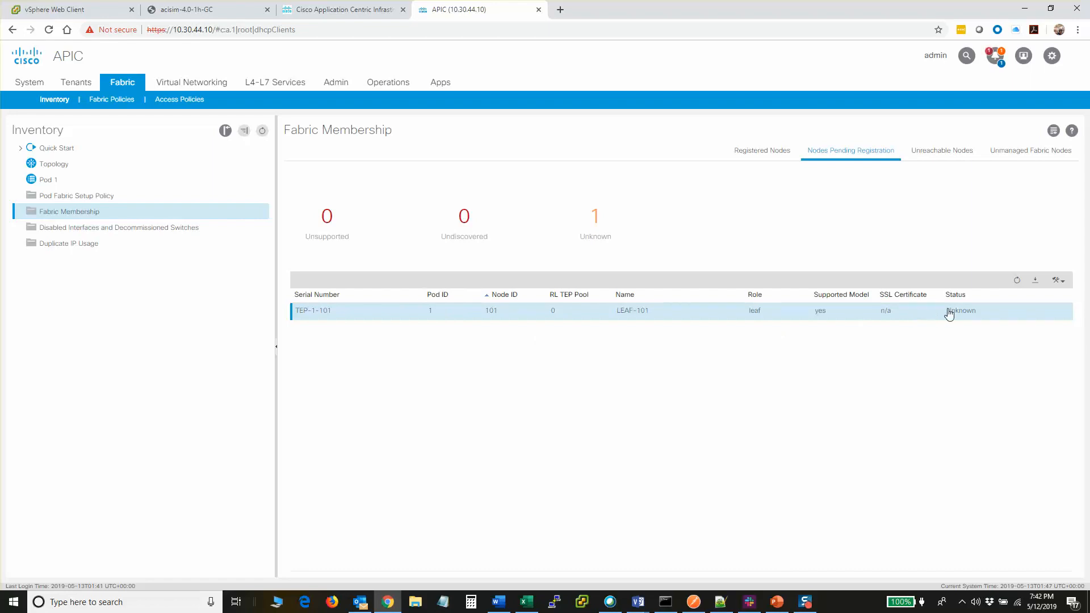
Step: Refresh the pending and registered node lists to check the discovery status of LEAF-101, and dismiss the info notification
click(1017, 280)
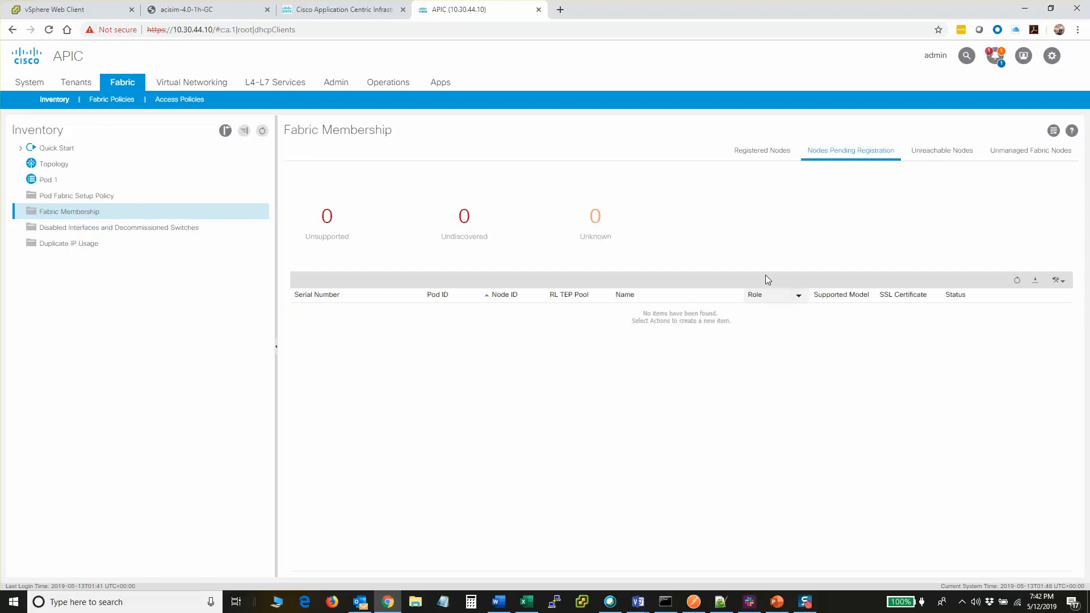
click(770, 161)
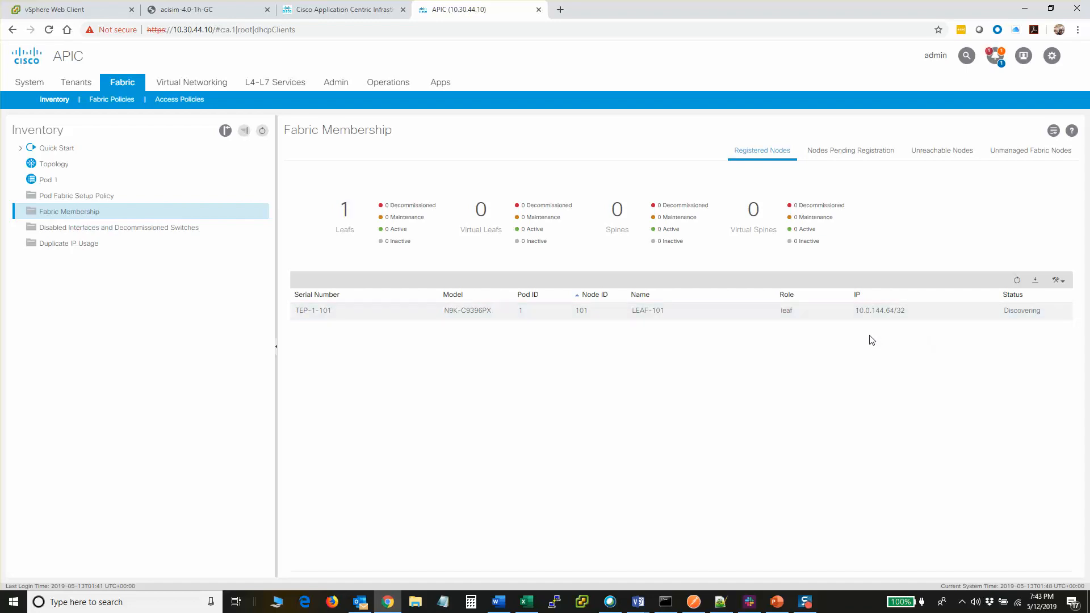
click(1015, 287)
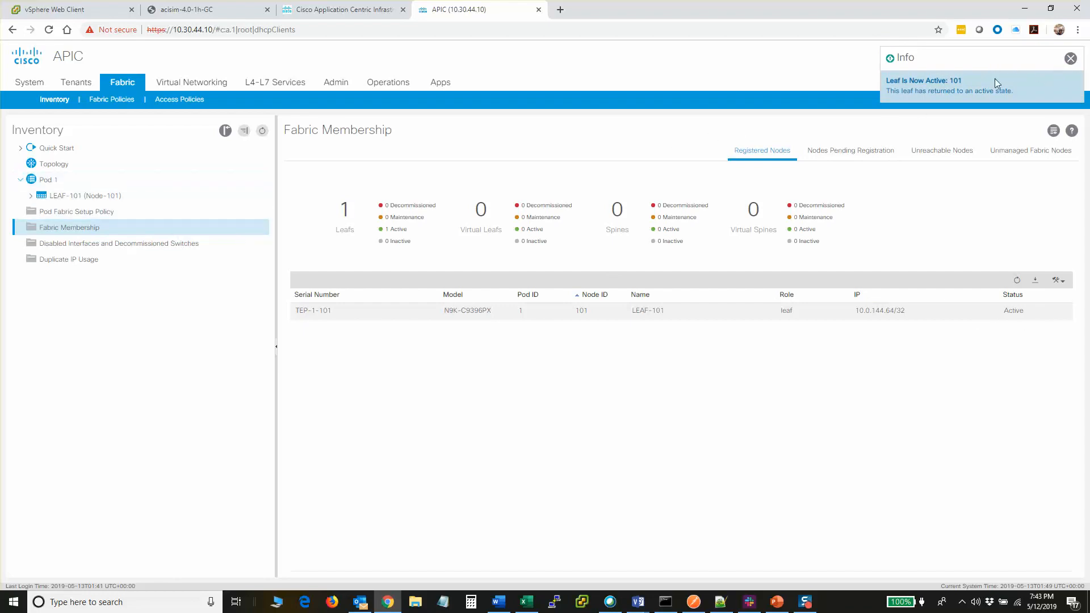
click(1070, 58)
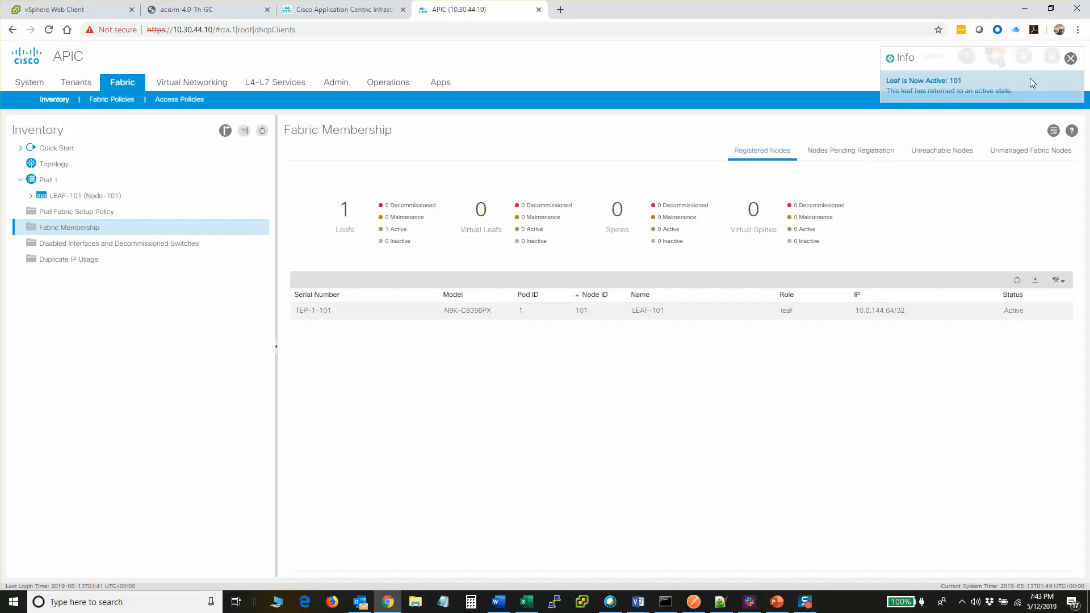
Step: Examine the usage and operational state of LEAF-101's physical interfaces in Pod 1, and collapse the node's tree again
click(31, 196)
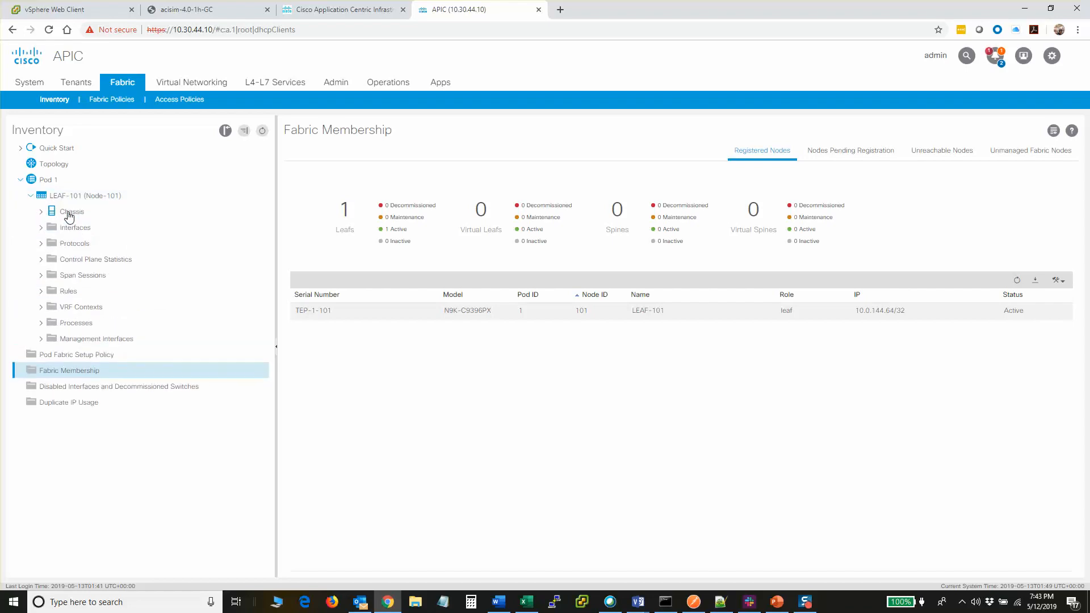
click(40, 228)
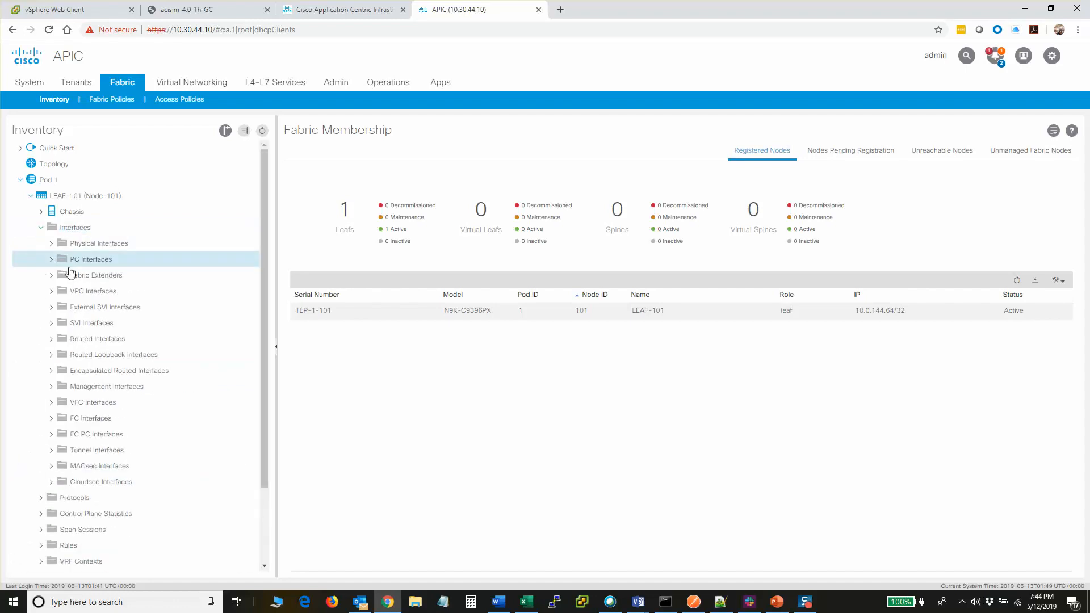
click(102, 247)
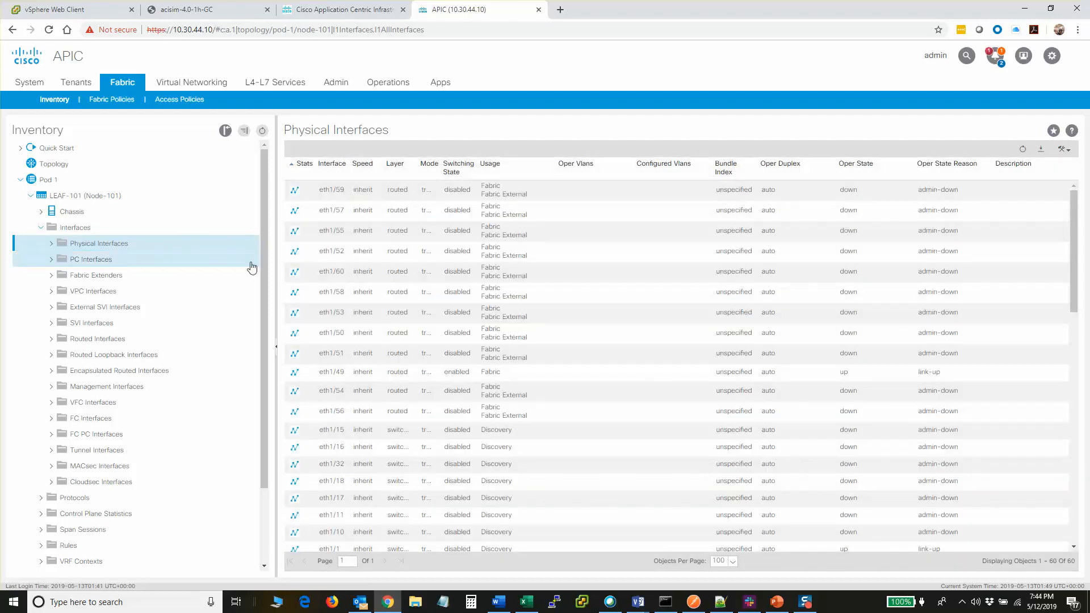
click(339, 192)
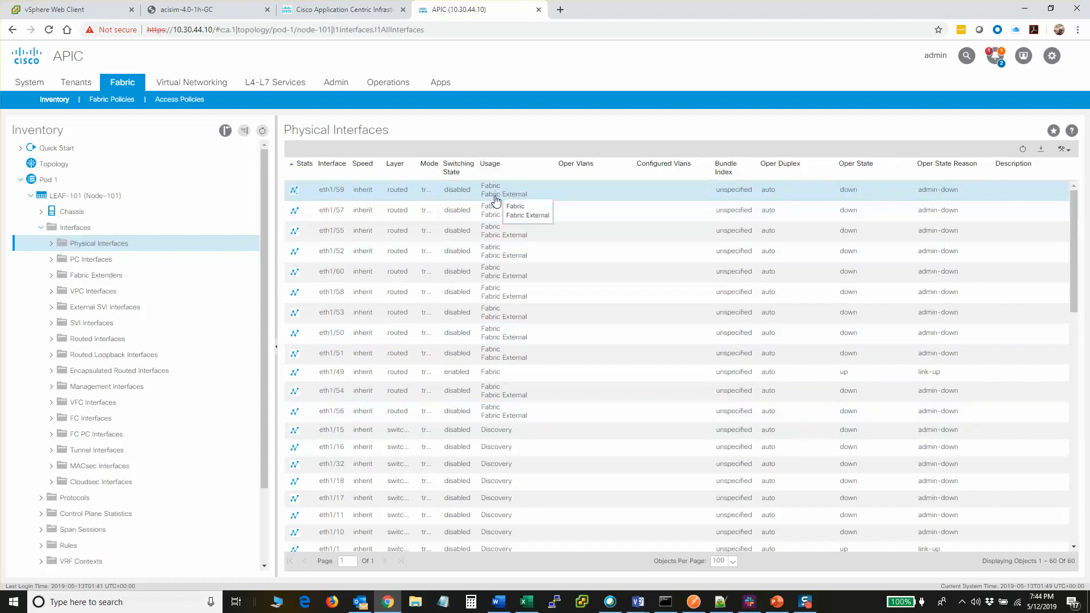
scroll(516, 272, down, 3)
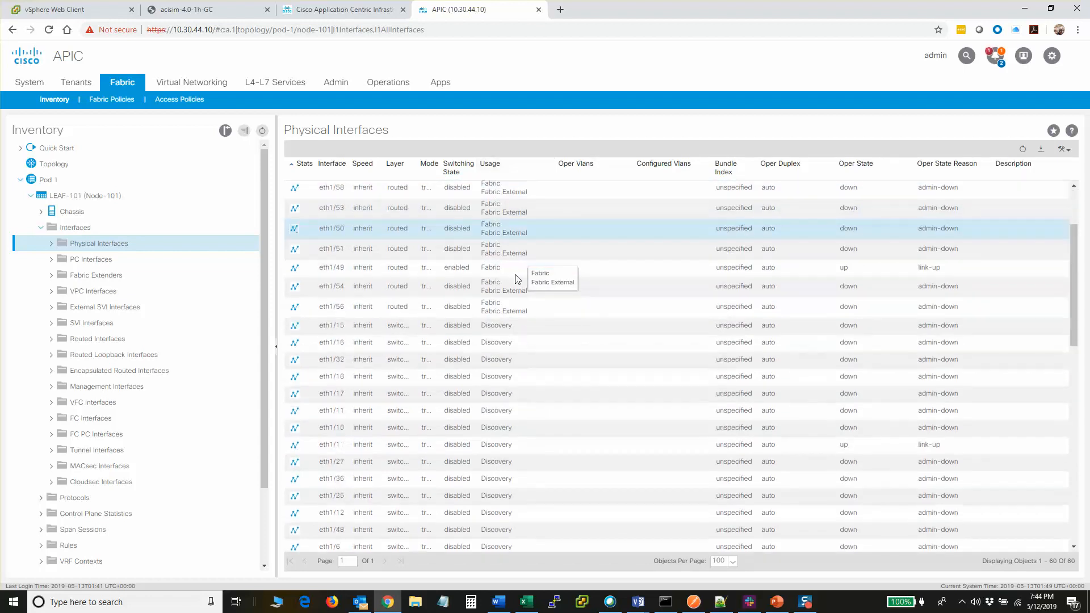
scroll(525, 385, down, 3)
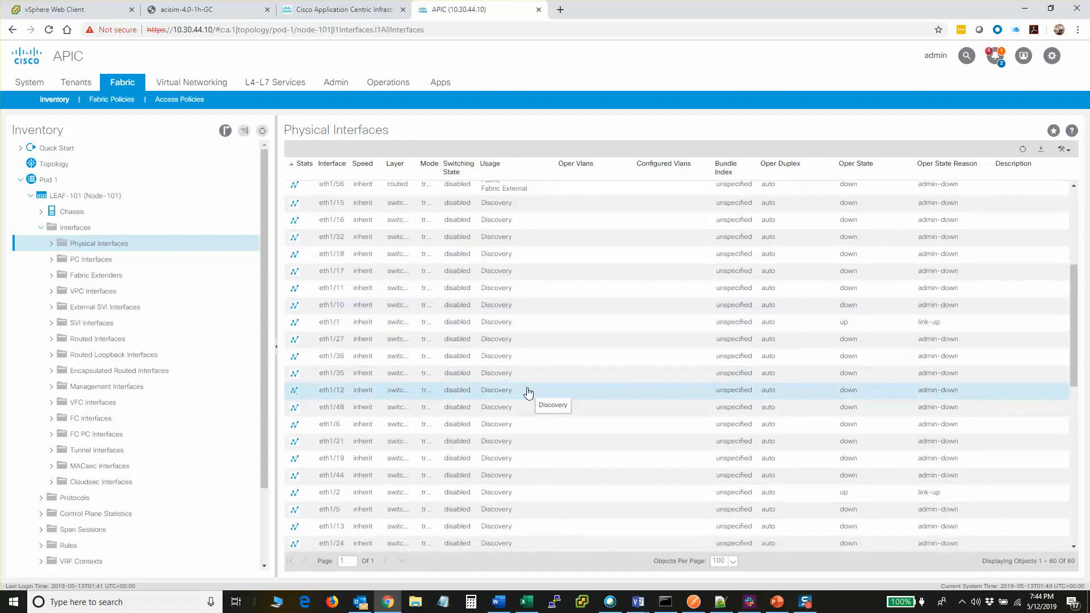
scroll(528, 391, down, 2)
scroll(528, 394, down, 2)
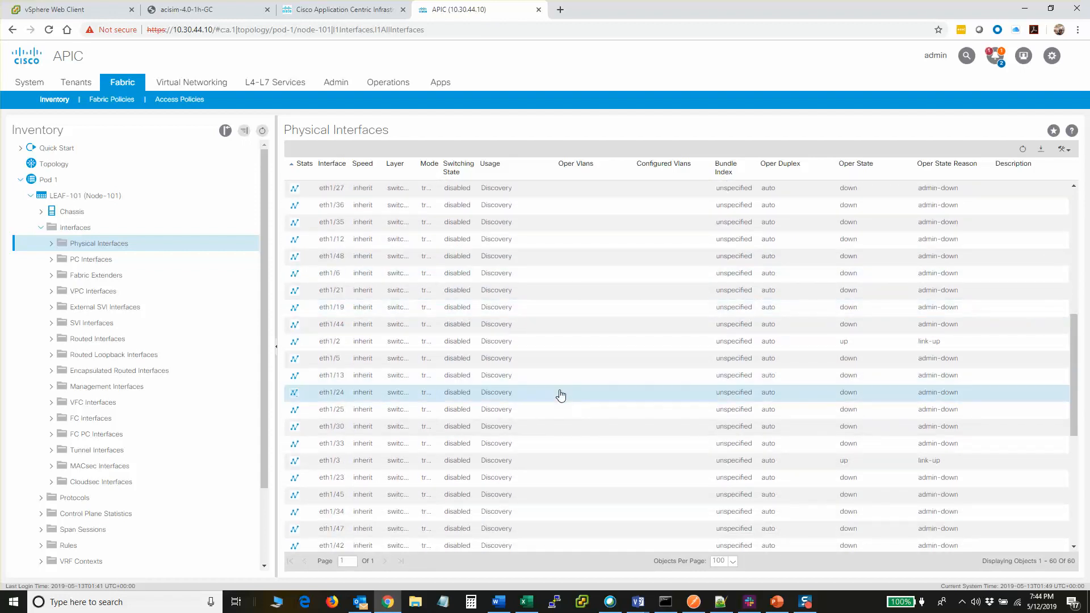
scroll(561, 396, up, 6)
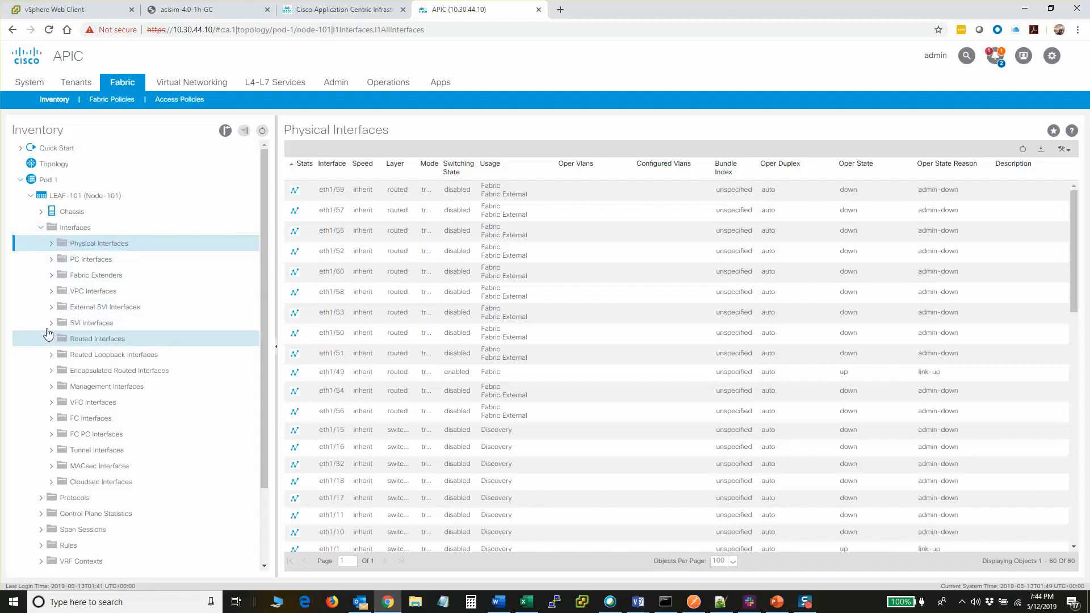
click(40, 229)
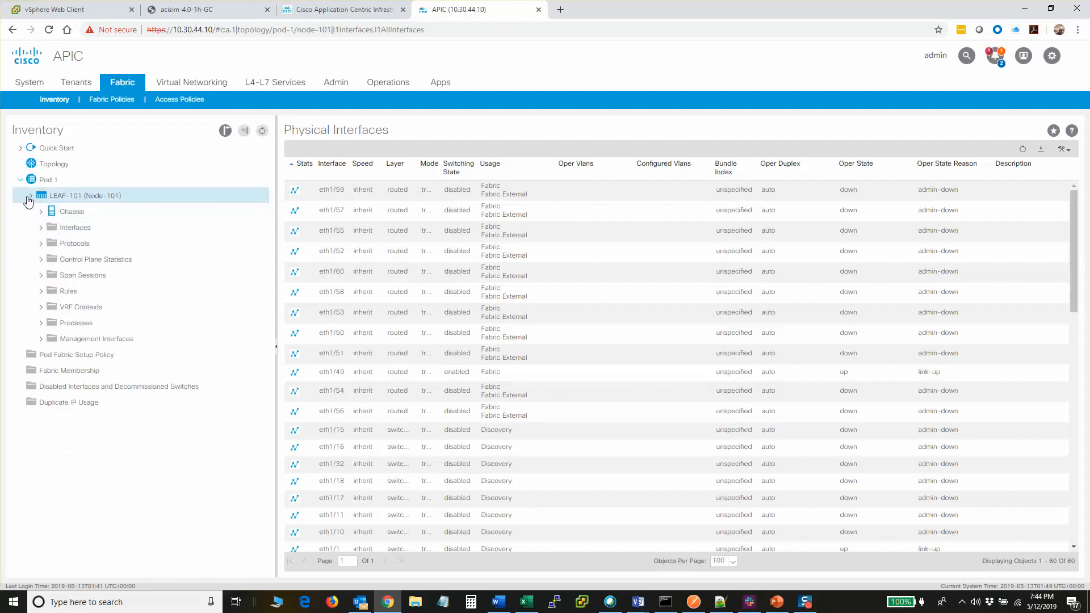
click(30, 196)
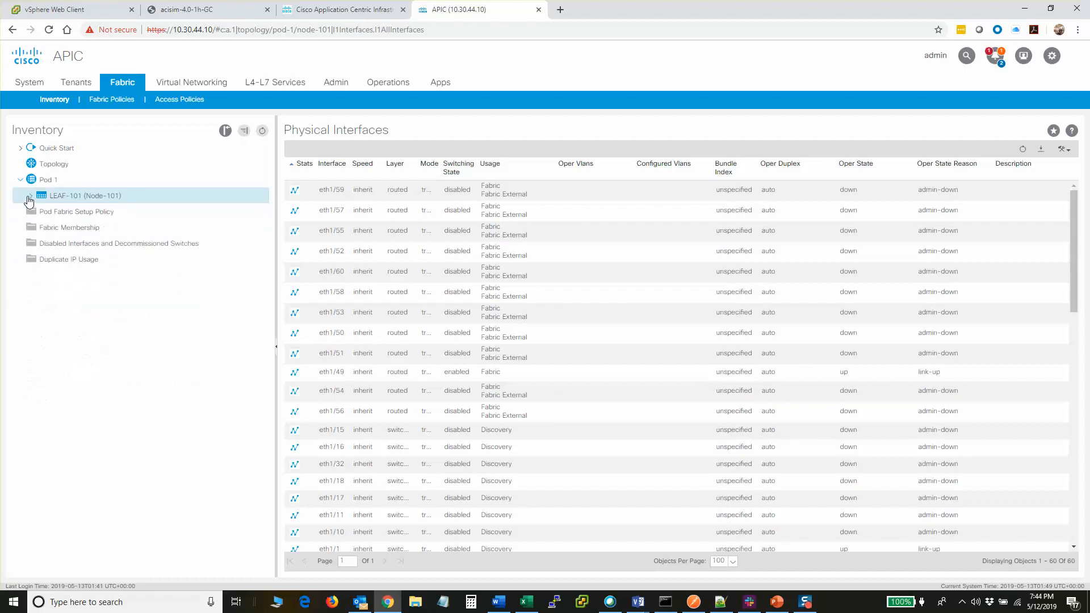
Step: Register the pending spine switch TEP-1-103 in Fabric Membership with node ID 911 and node name SPINE-911
click(67, 227)
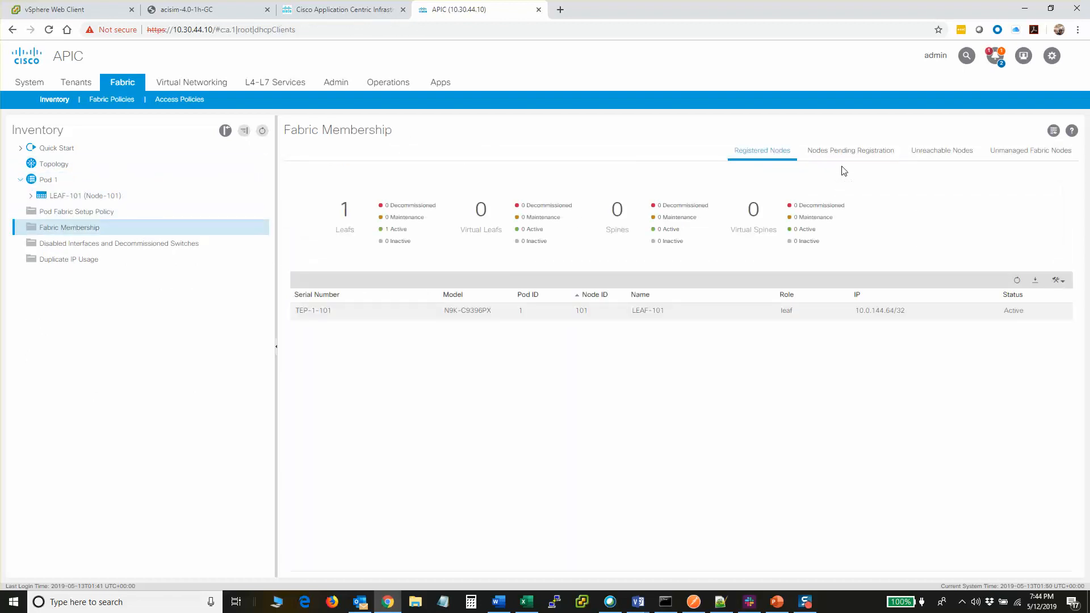
click(844, 161)
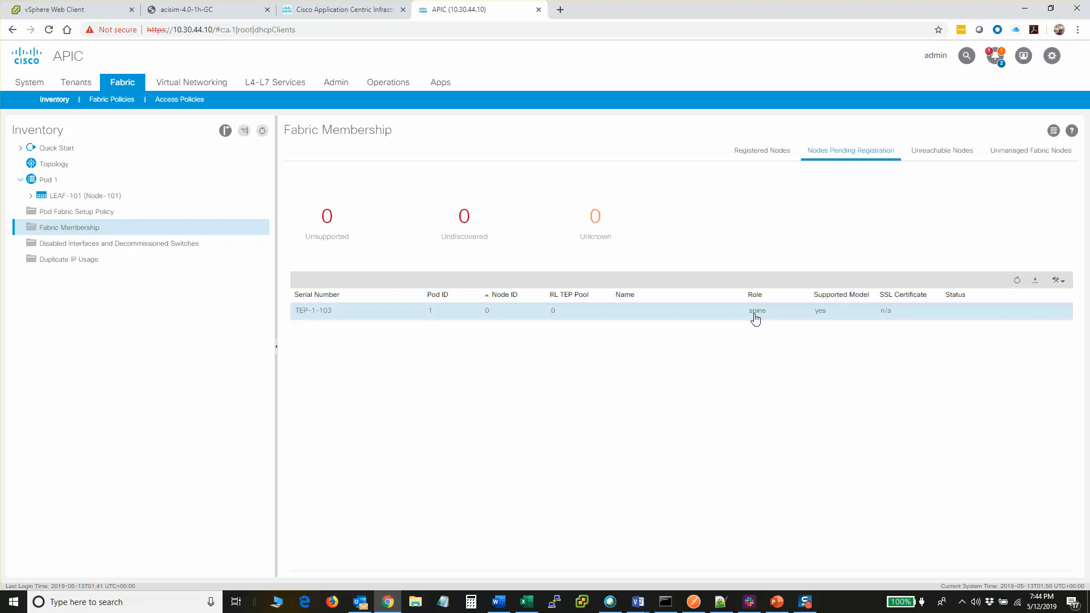
right_click(710, 319)
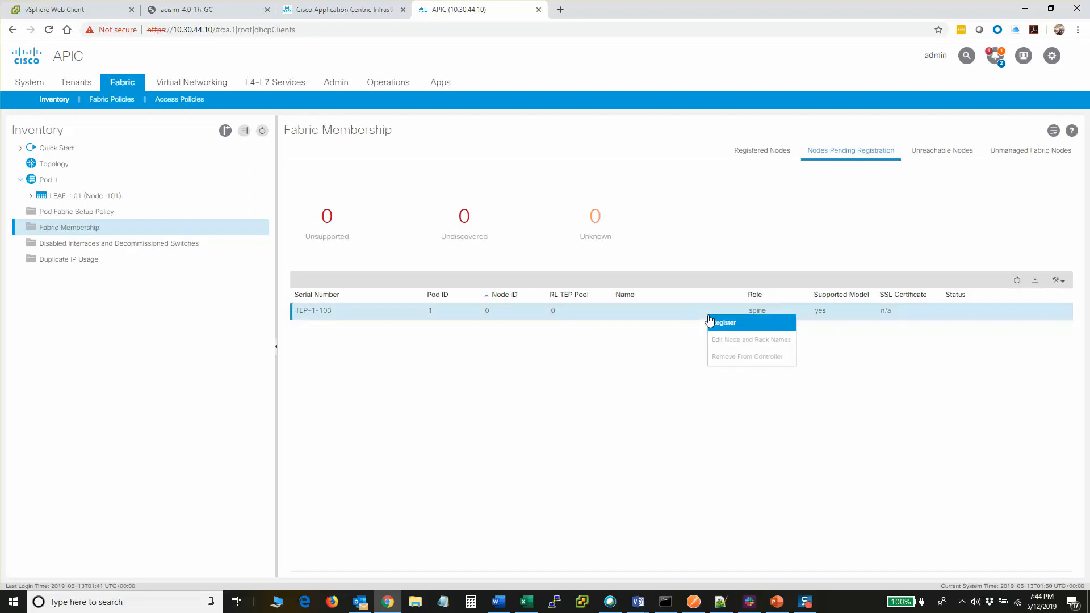
click(716, 323)
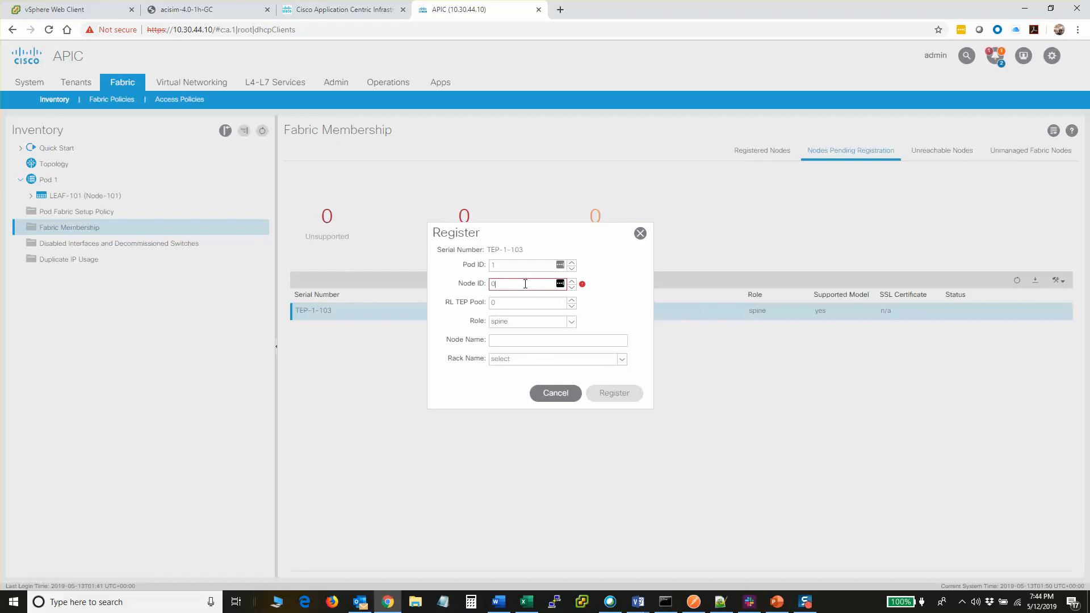
text(911)
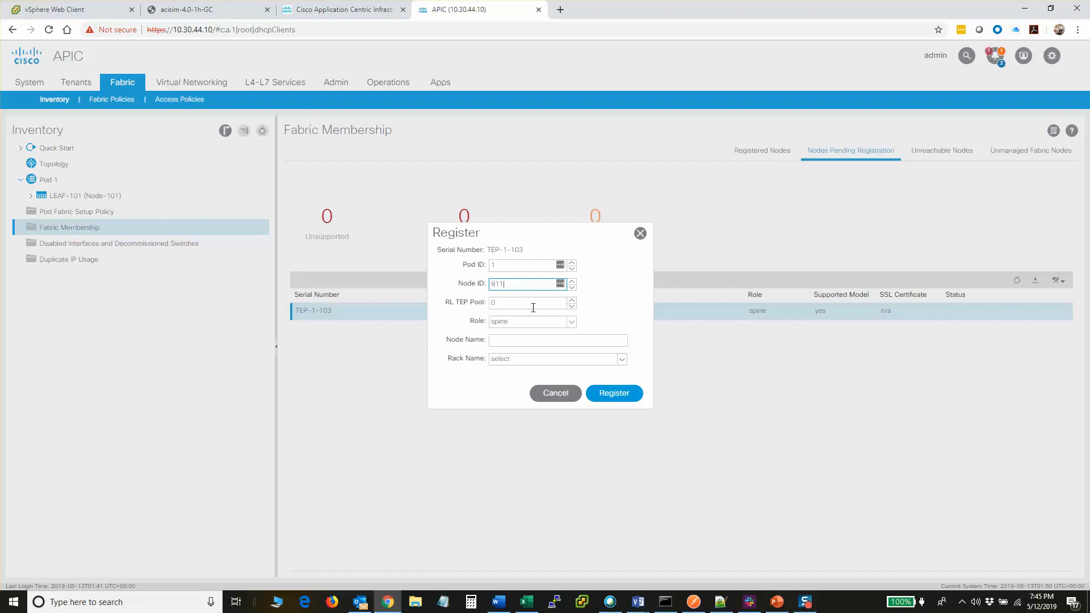
click(527, 302)
click(535, 341)
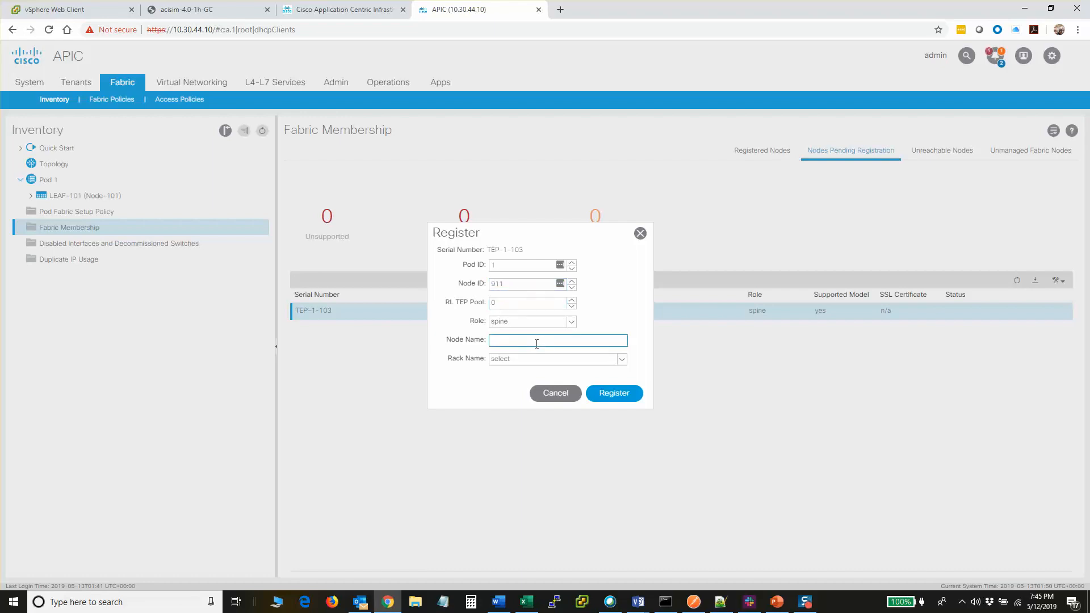
text(SPINE-911)
click(608, 398)
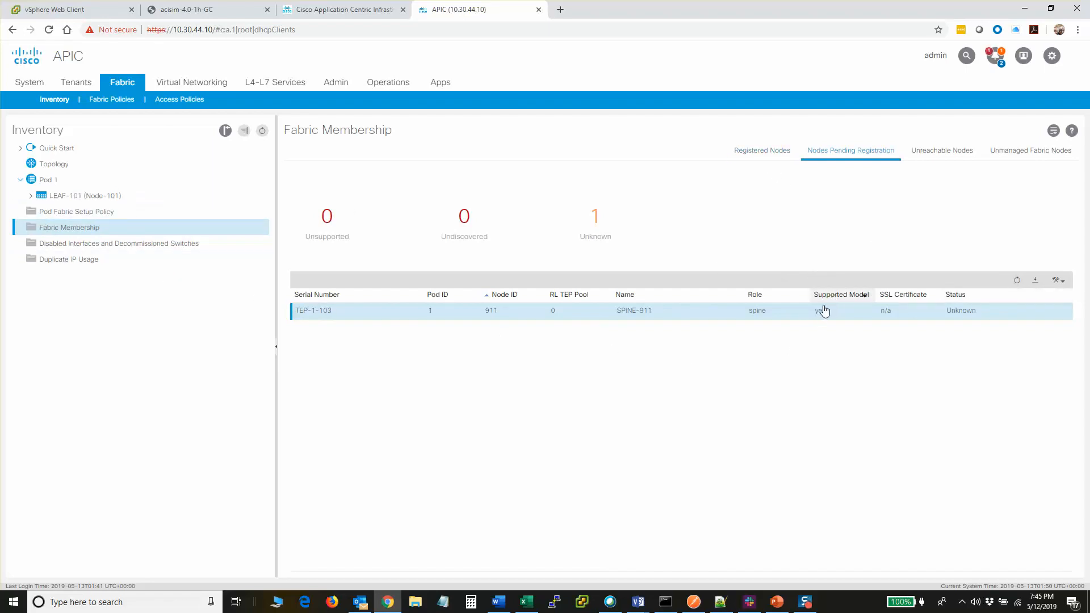
Step: Check the discovery status of SPINE-911 among the registered nodes and refresh the list
click(762, 166)
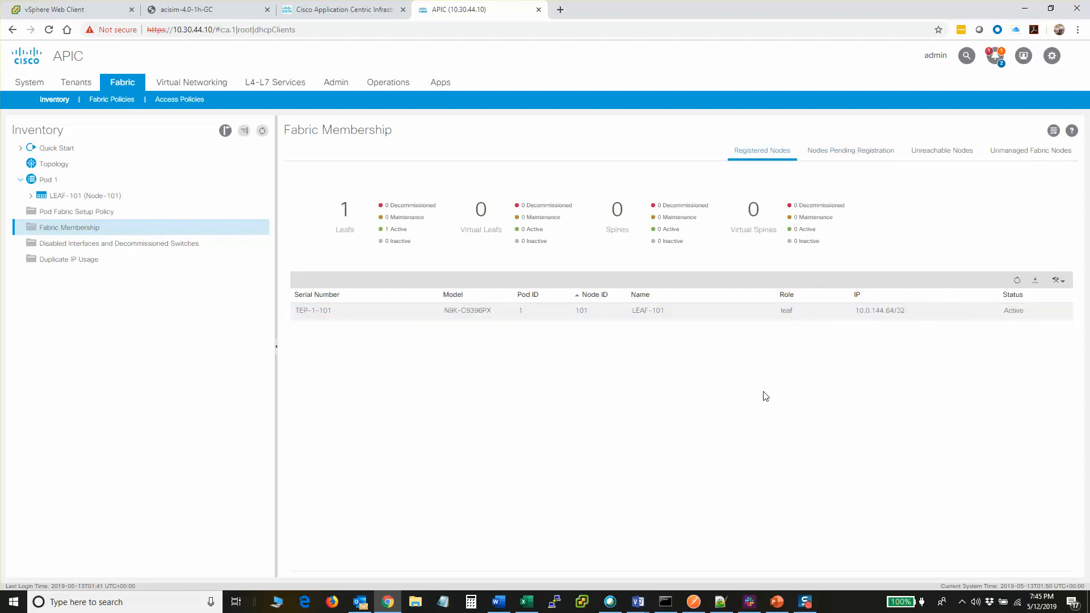
right_click(746, 321)
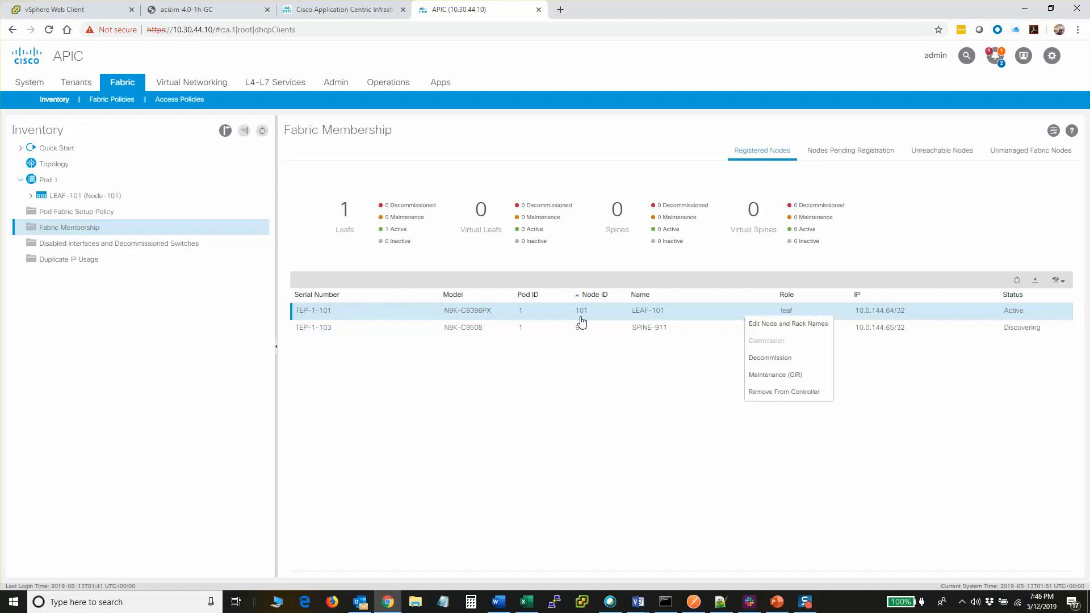
click(589, 357)
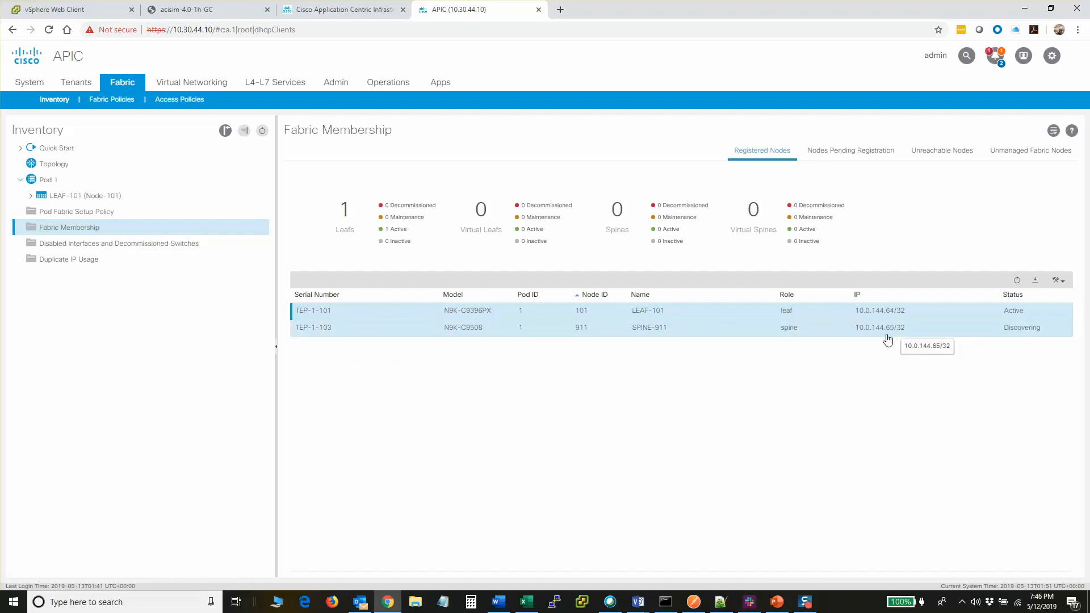
click(1017, 280)
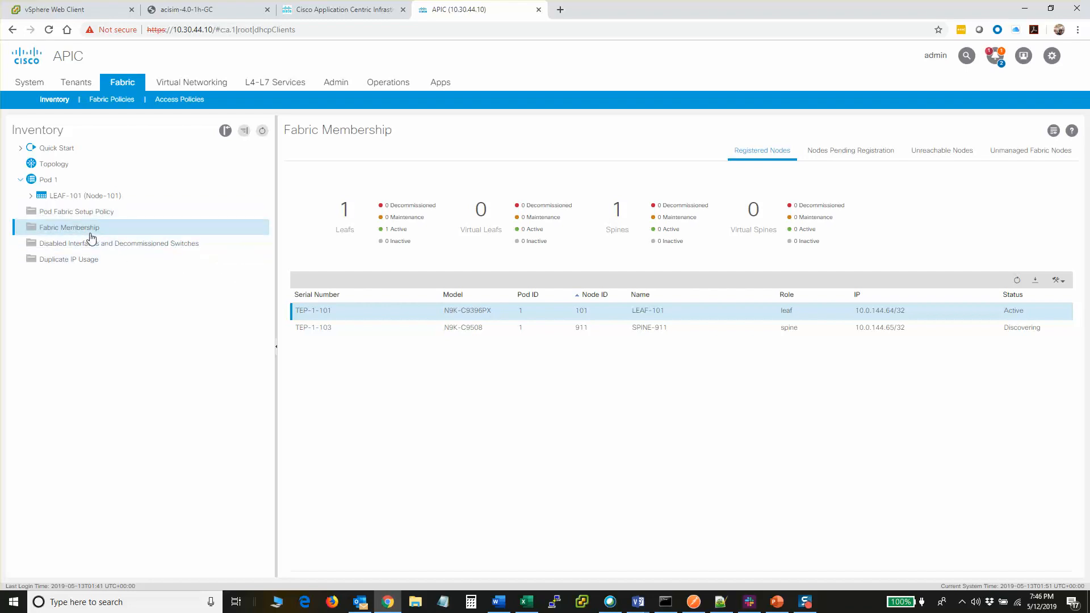
Step: Register the pending leaf switch TEP-1-102 with node ID 102 and node name LEAF-102
click(861, 159)
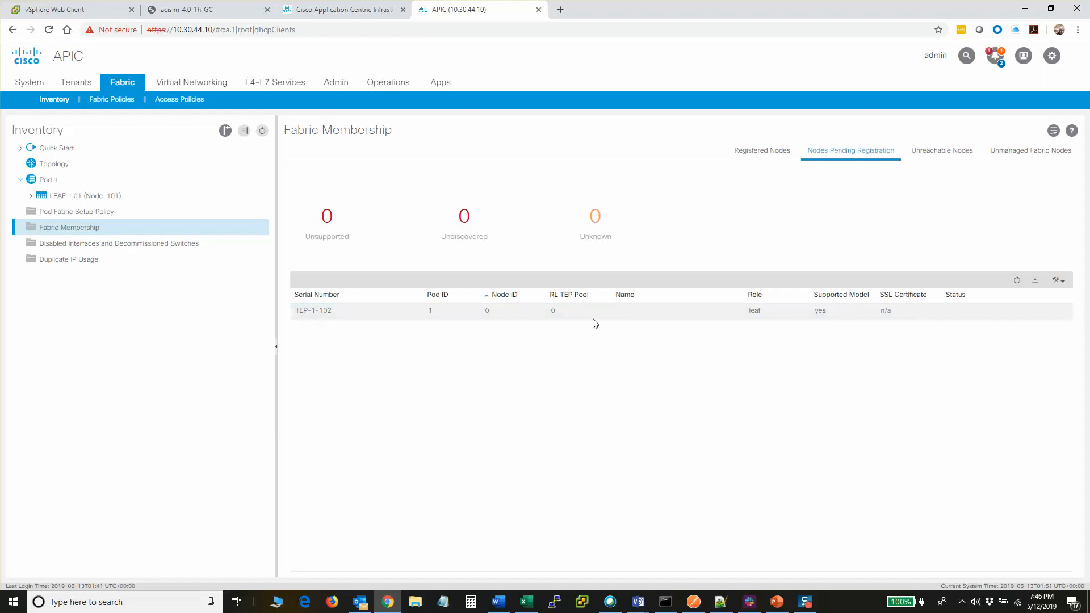
click(690, 315)
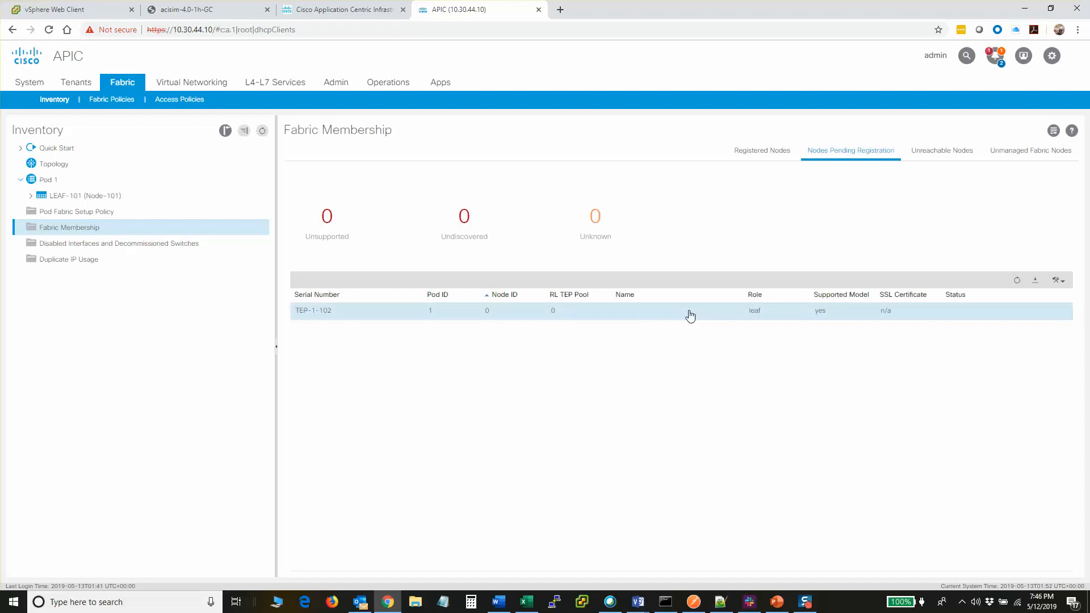
right_click(690, 316)
click(693, 319)
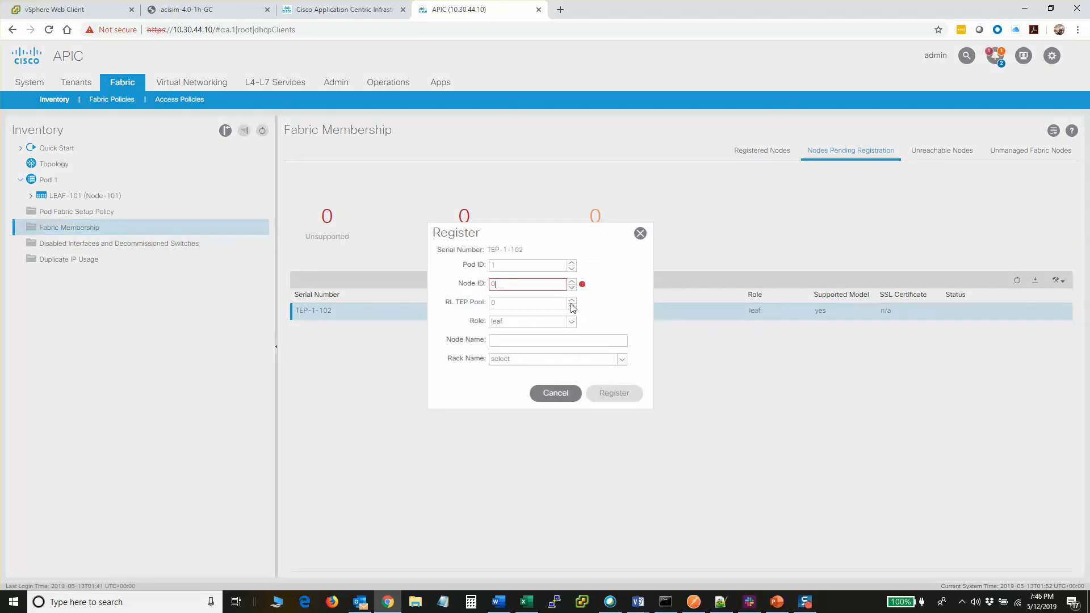
text(102)
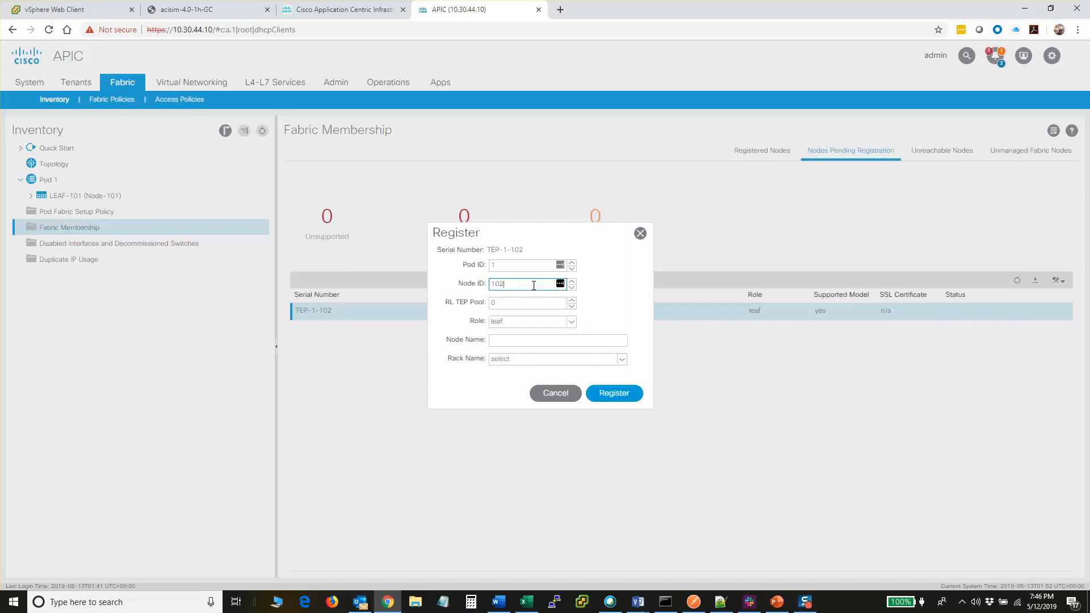
click(540, 343)
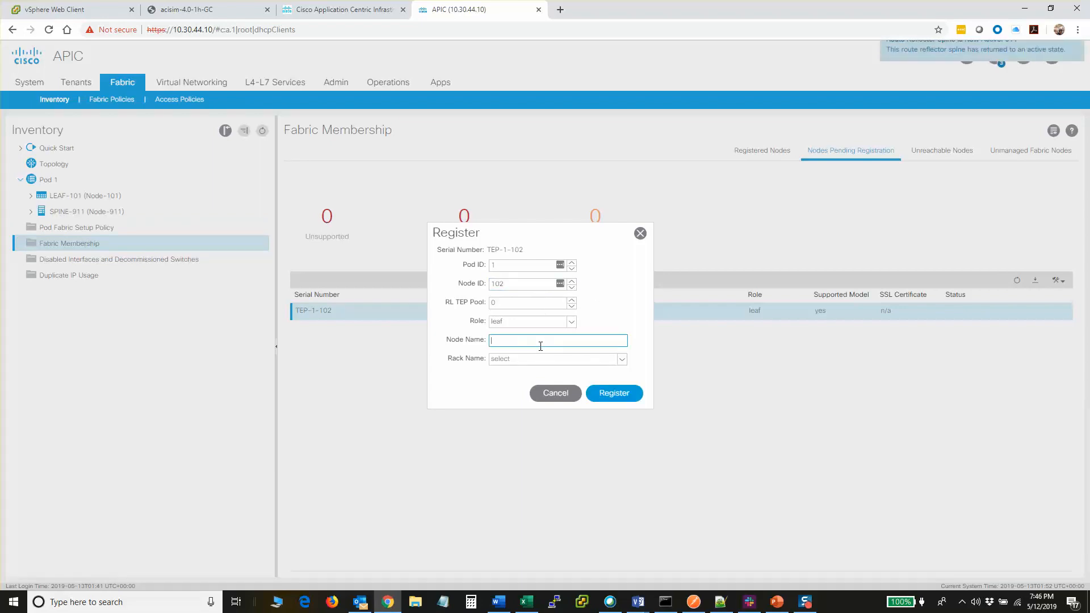
text(LEAF)
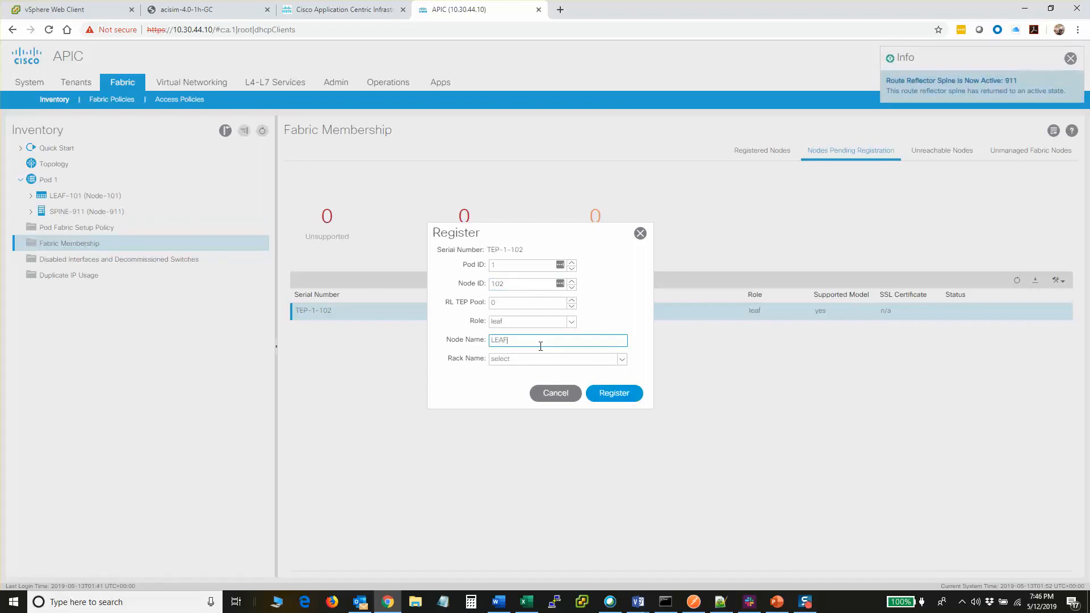
text(-102)
click(625, 397)
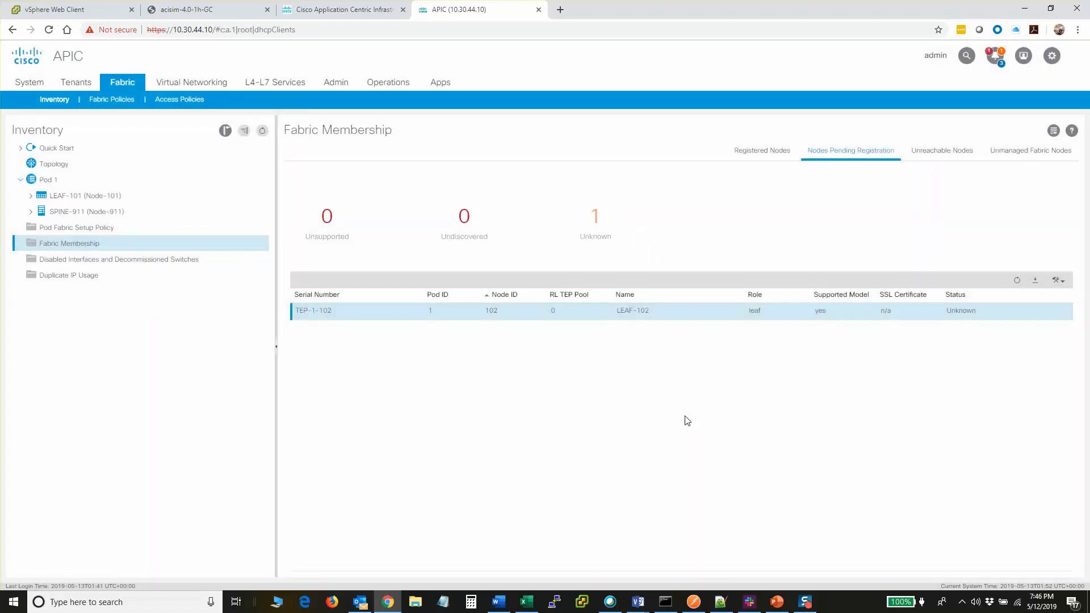
Step: Refresh the registered nodes list to check LEAF-102's status, and commission that switch
click(766, 154)
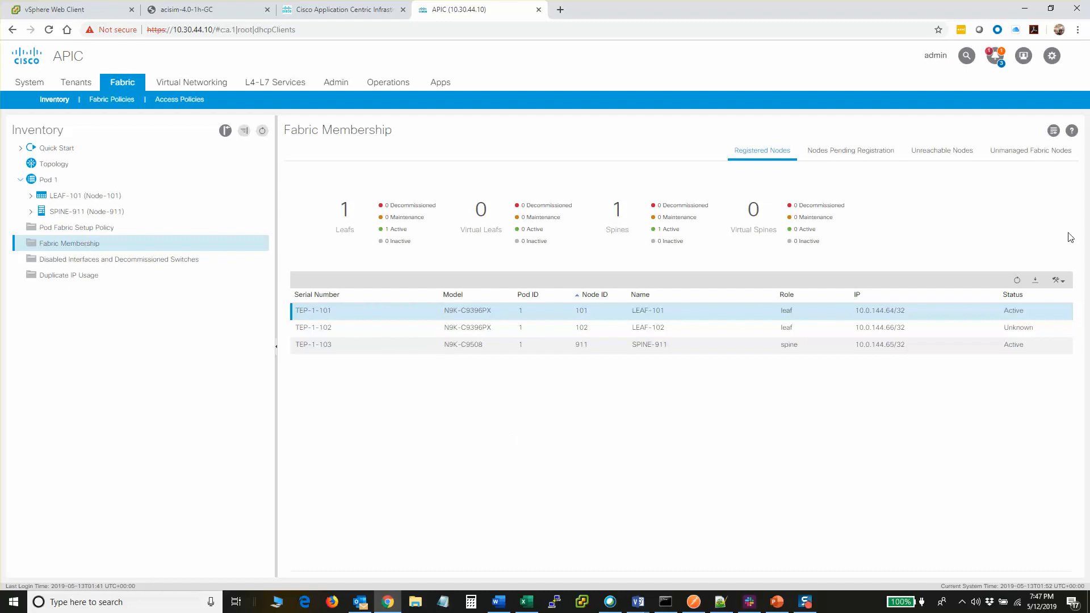
click(1017, 280)
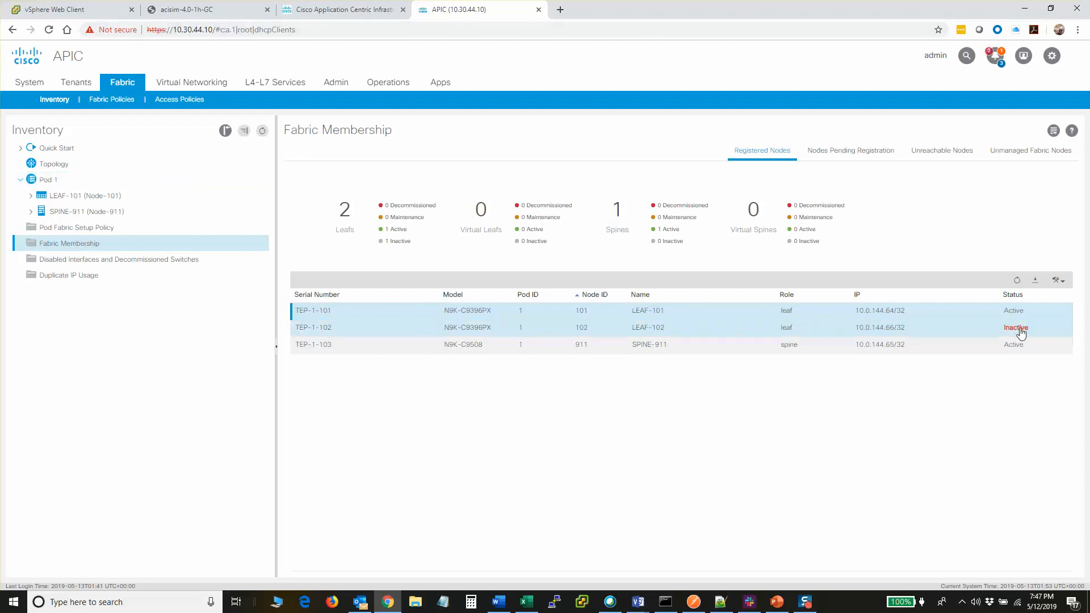
right_click(937, 335)
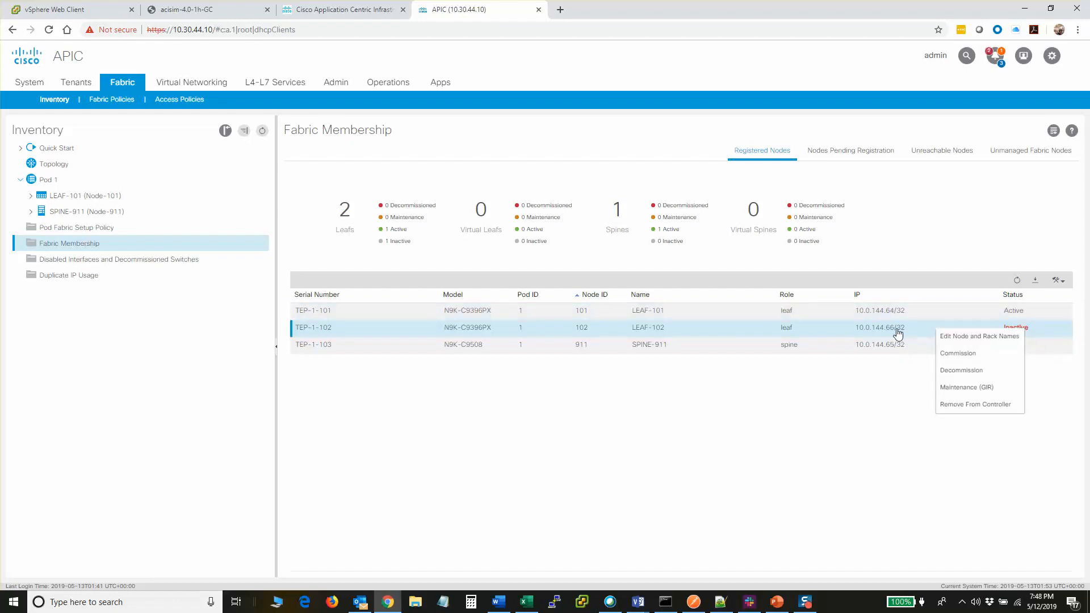
click(961, 354)
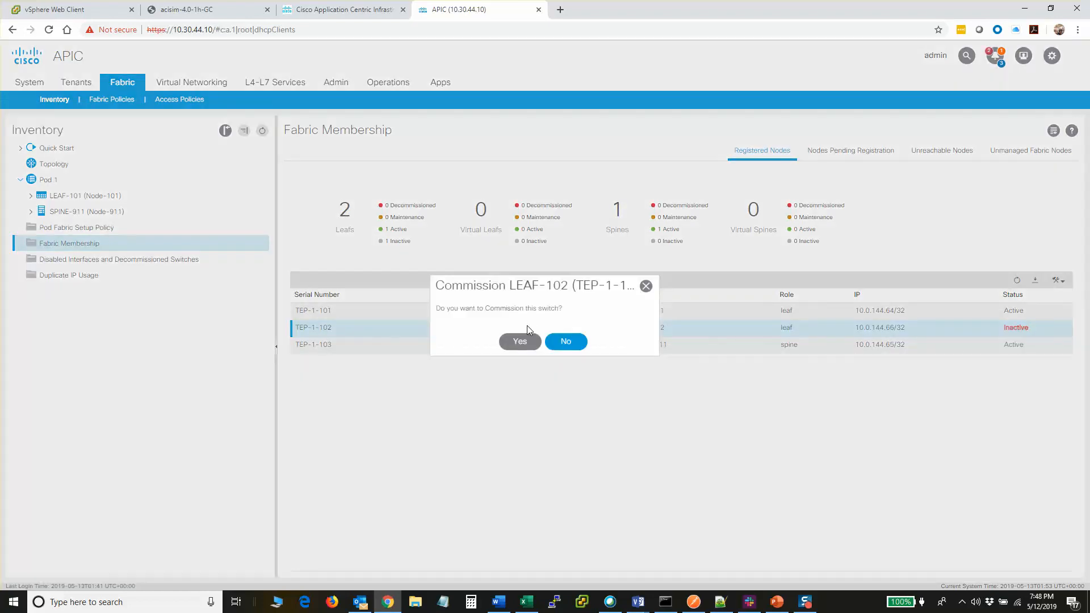
click(520, 341)
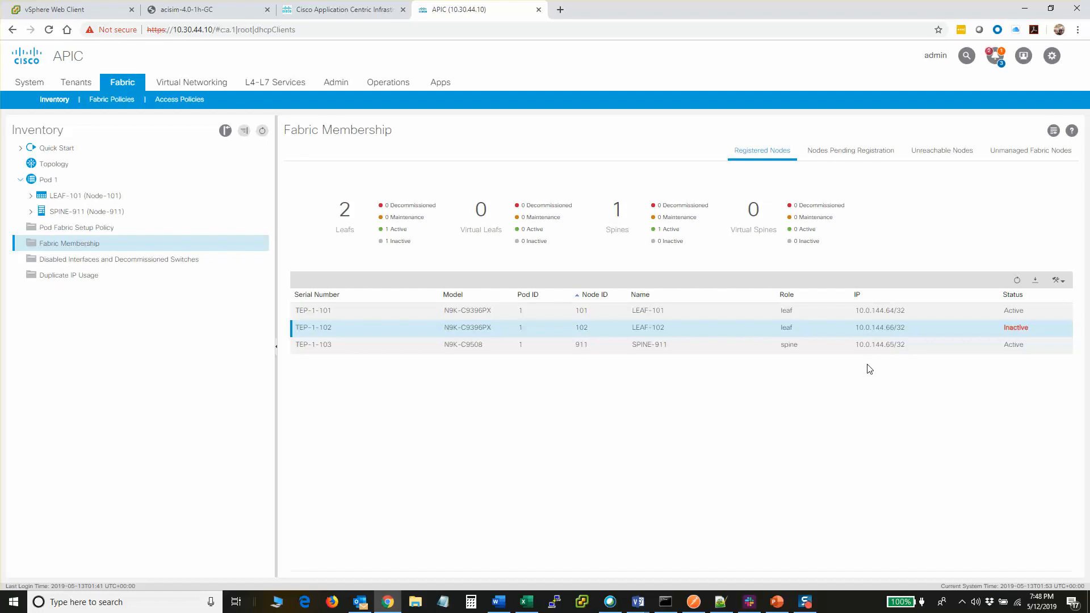
click(1015, 282)
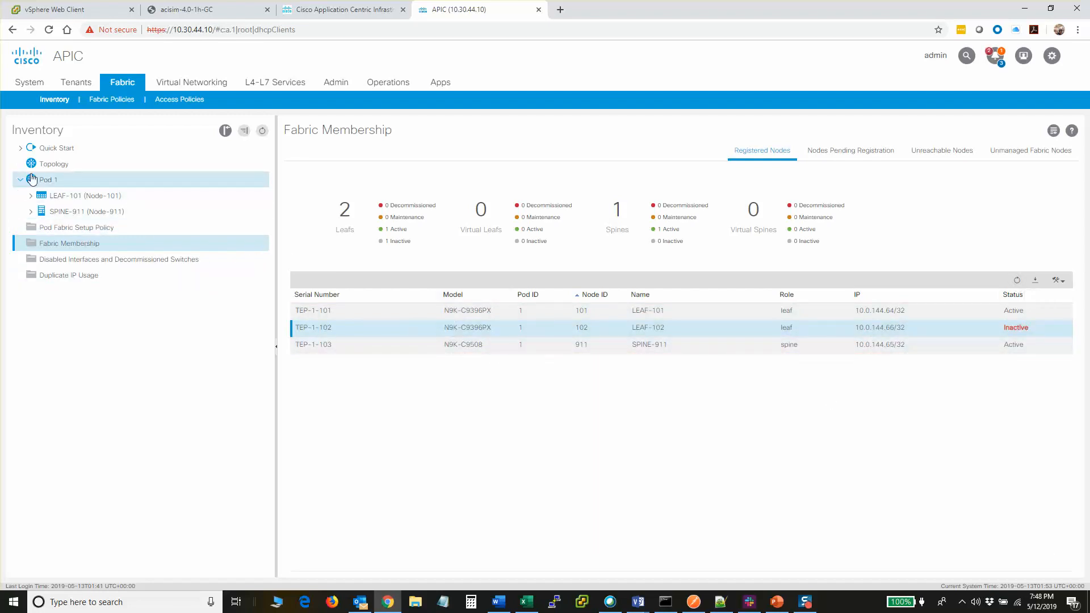
Step: Display the fabric topology diagram and arrange it with SPINE-911 above the two leaves and LUMOS-APIC1 centred below them
click(63, 167)
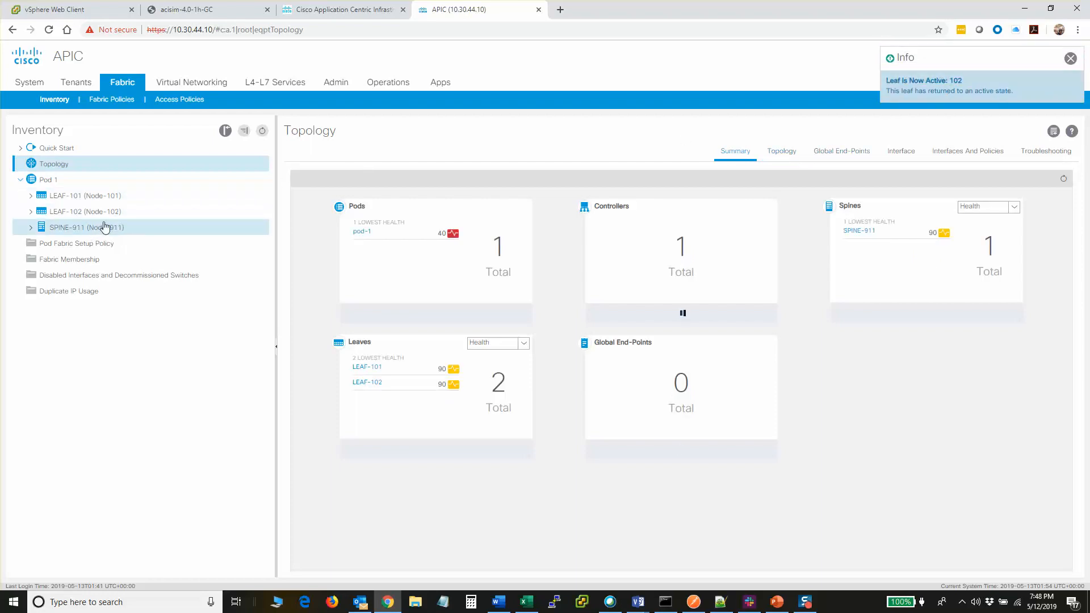
click(781, 151)
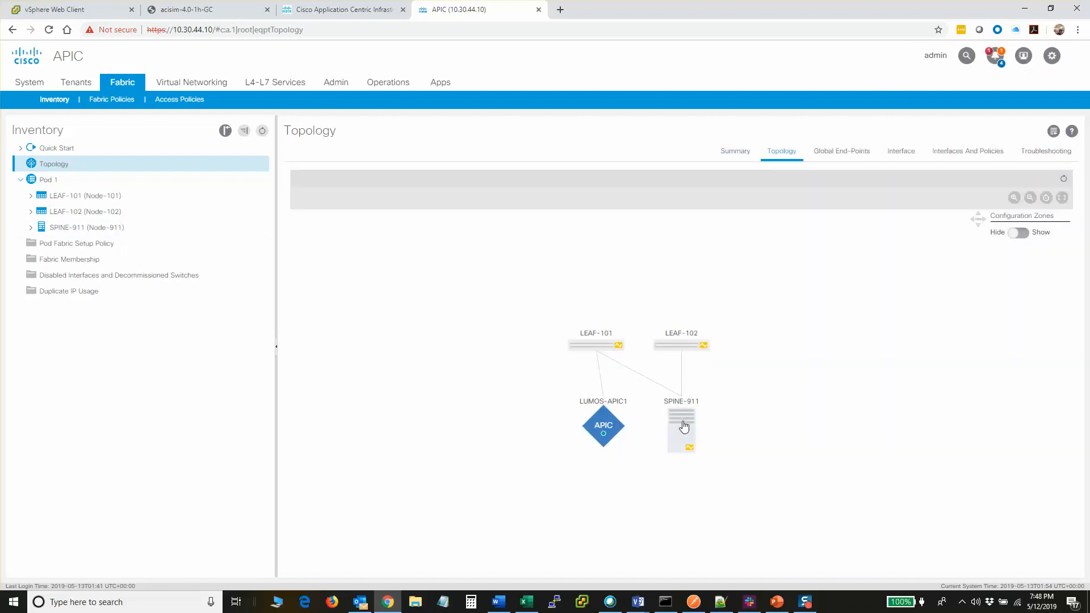
mouse_move(687, 418)
drag(687, 418, 634, 259)
drag(611, 434, 646, 432)
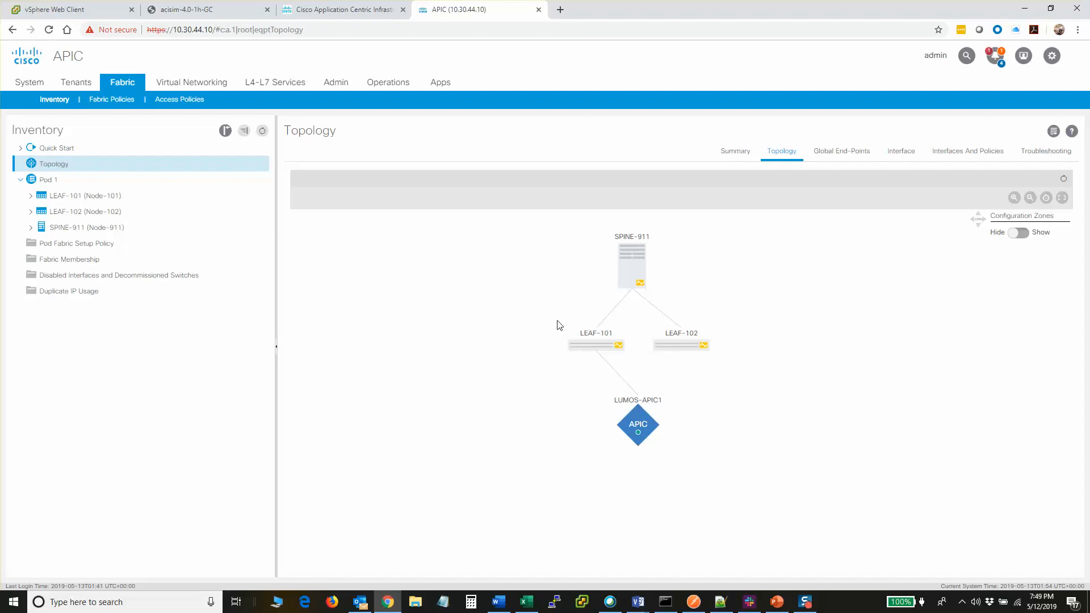
mouse_move(697, 355)
Step: Open the Static Node Management Addresses folder under Node Management Addresses in the mgmt tenant
click(74, 88)
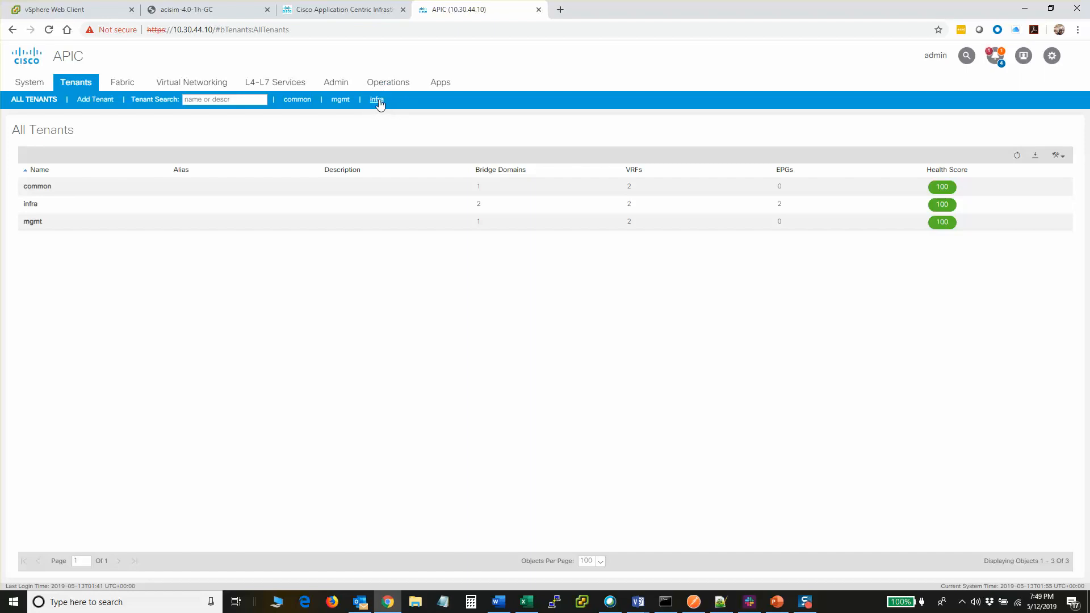
click(342, 101)
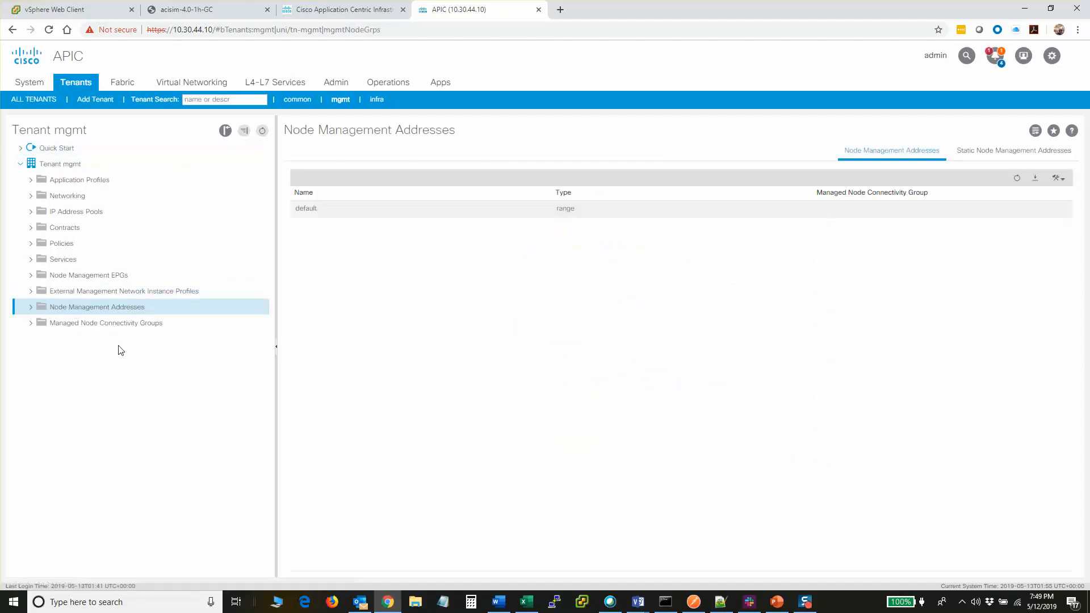
right_click(104, 312)
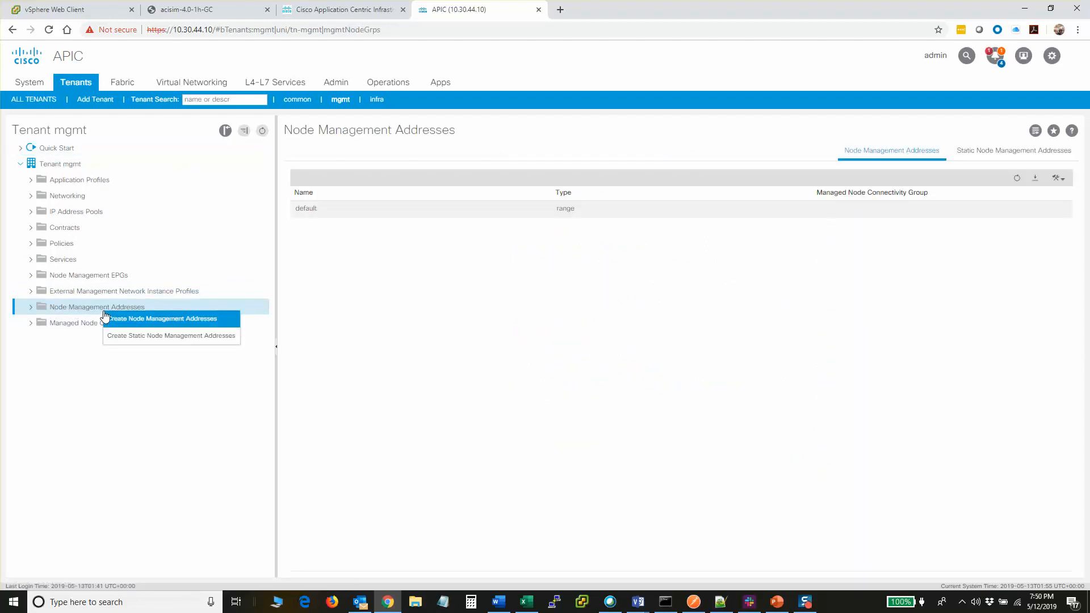
click(62, 363)
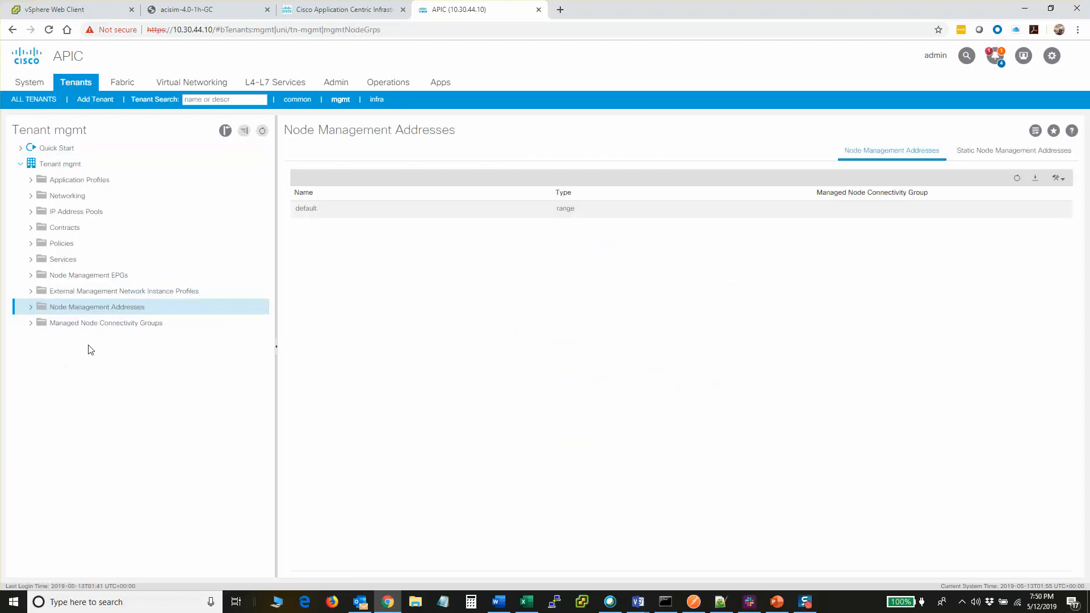
click(31, 308)
click(113, 323)
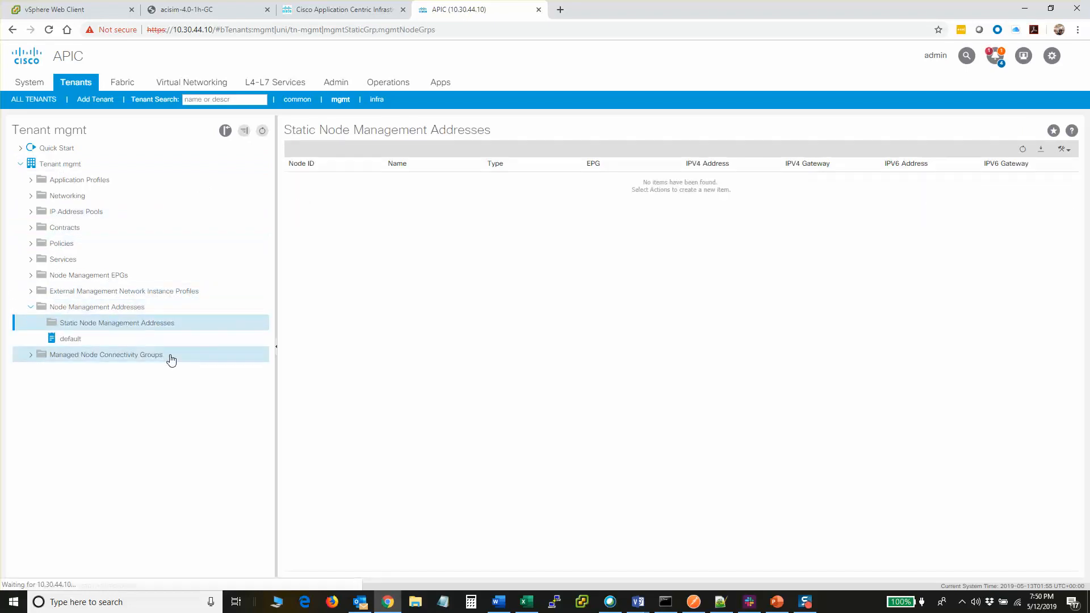
Step: Create a static node management address entry for node range 101 to 110 with Out-Of-Band Addresses and the default management EPG
right_click(175, 326)
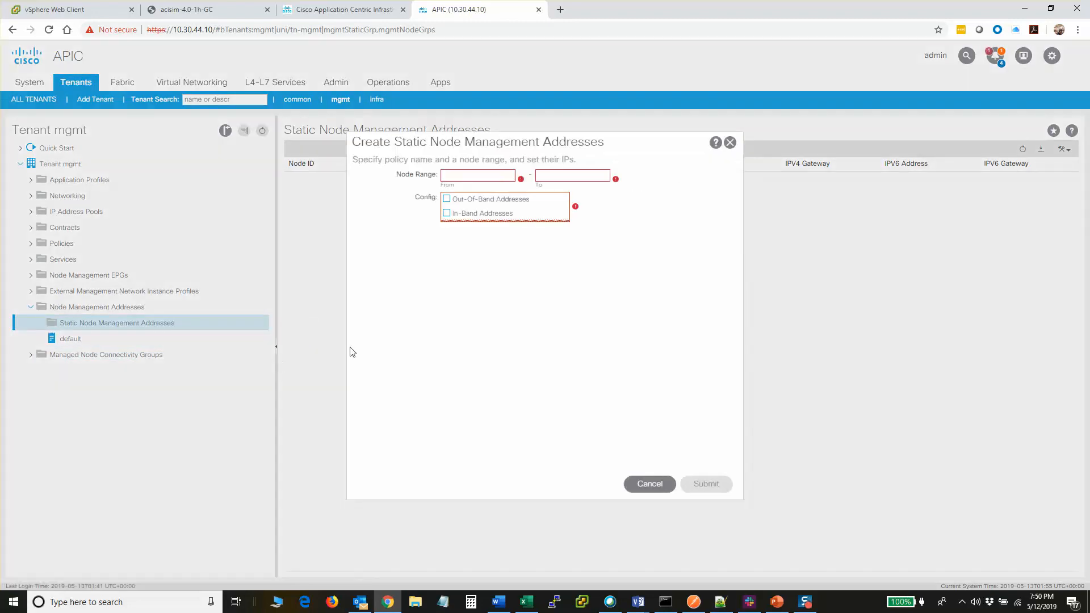
click(470, 175)
text(101)
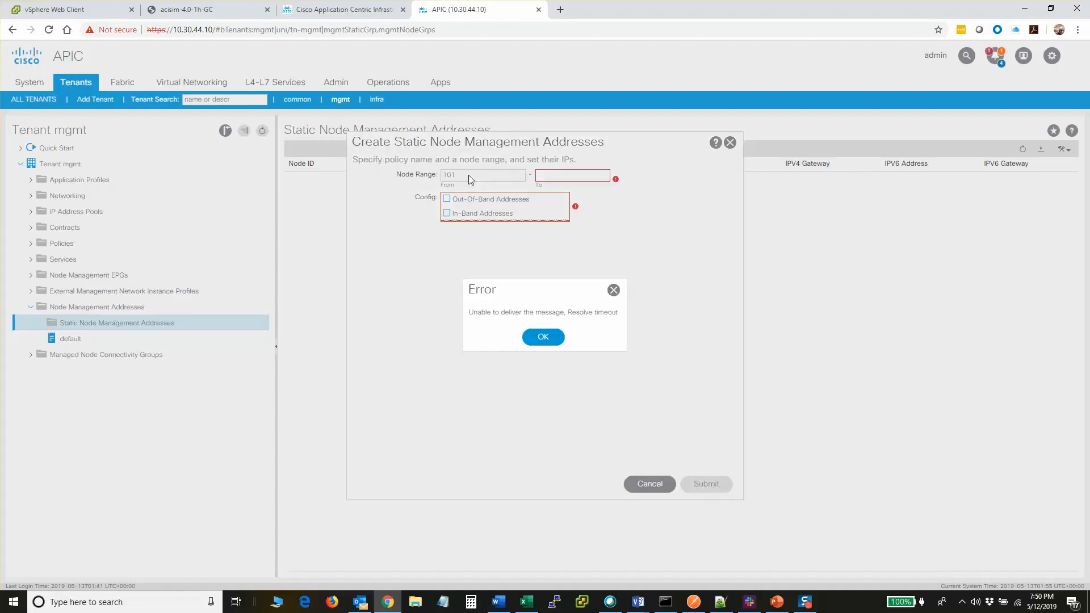
click(543, 336)
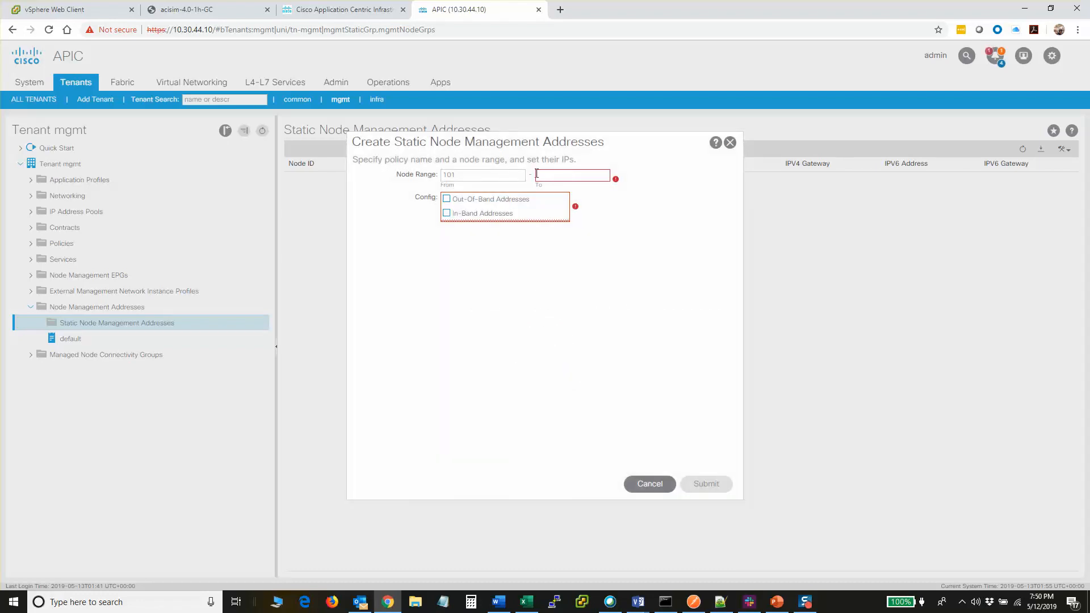
text(110)
click(446, 200)
click(621, 250)
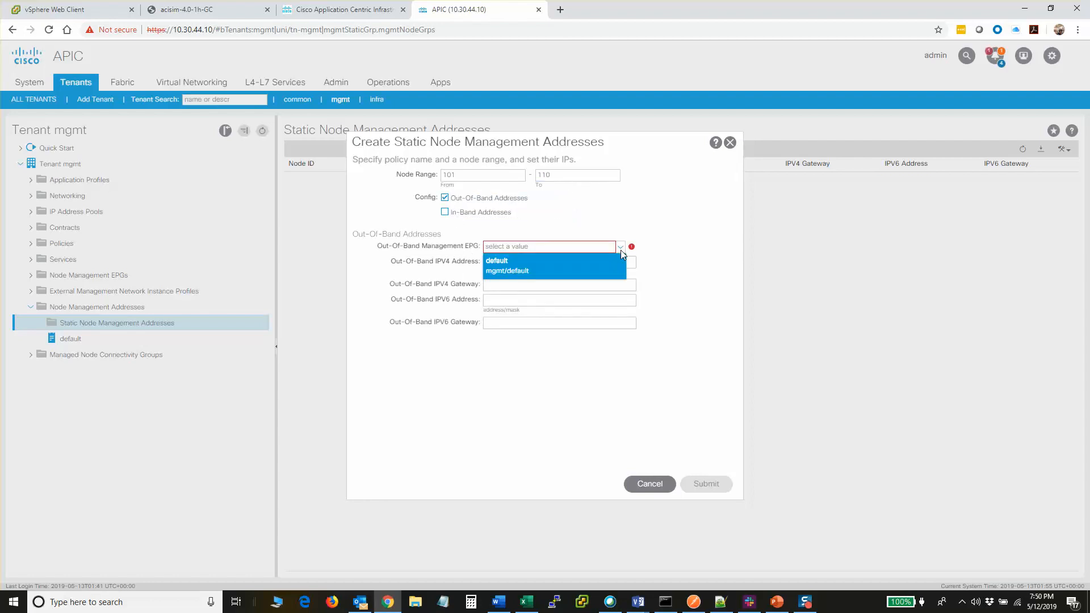
click(564, 263)
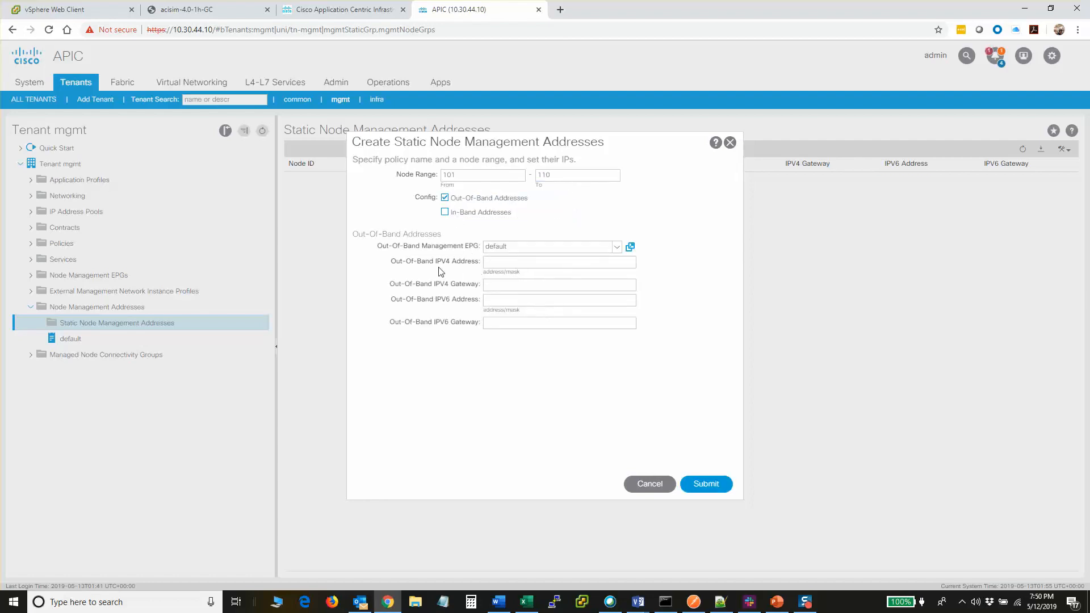
Step: Set the out-of-band IPv4 address to 10.30.44.101/24 and gateway to 10.30.44.1 for nodes 101–110, and submit the assignment
click(512, 263)
text(10.30.44.10)
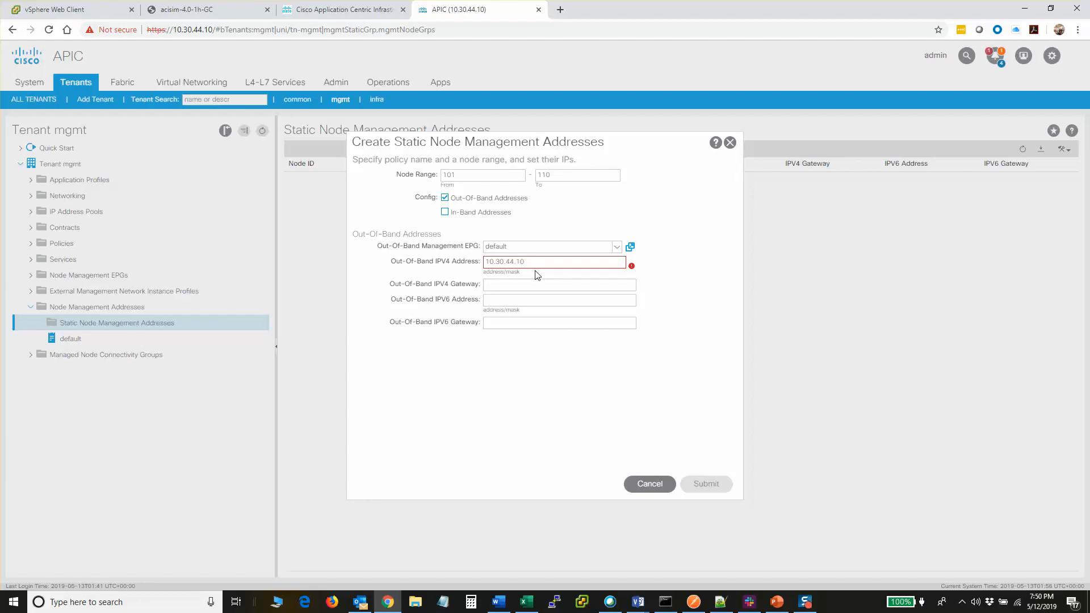
text(1/24)
click(526, 282)
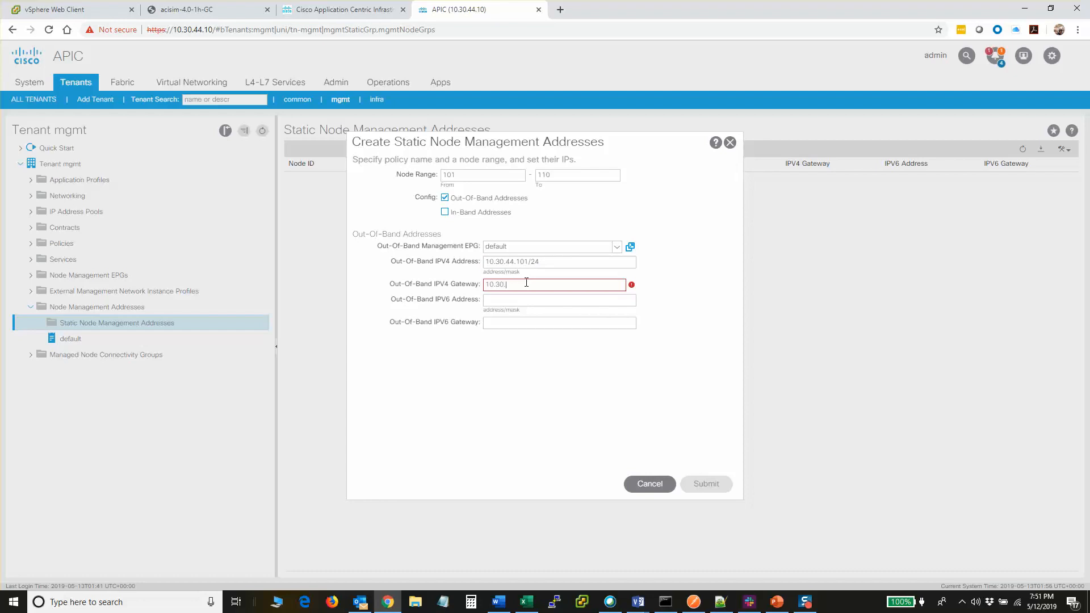
text(10.30.44.1)
click(705, 486)
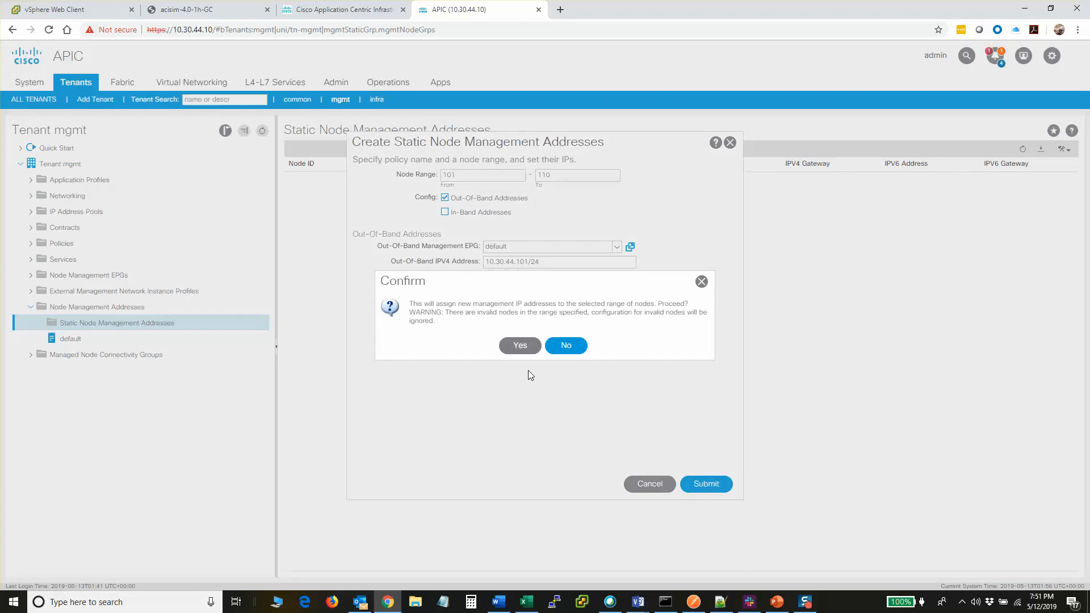
click(519, 346)
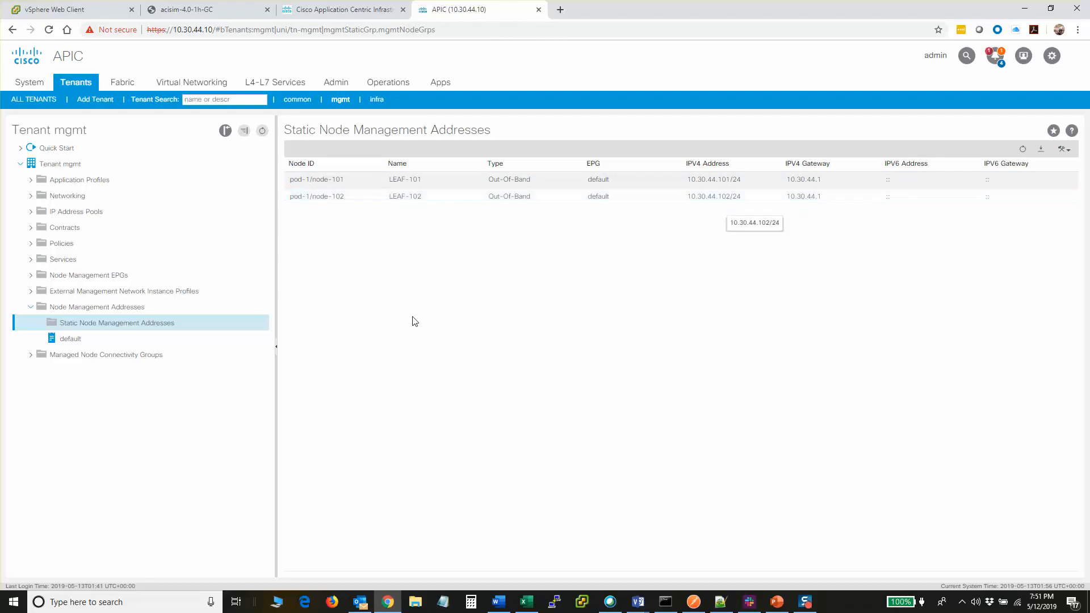
Step: Create another static node management address entry for node range 911 to 912 with Out-Of-Band Addresses and the default management EPG
right_click(148, 327)
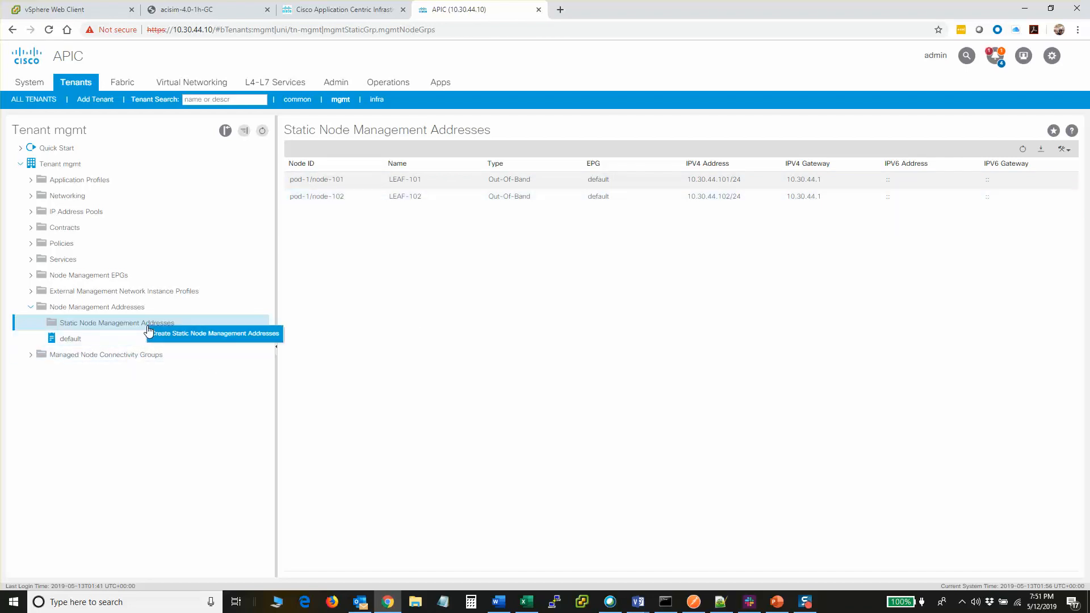
click(203, 333)
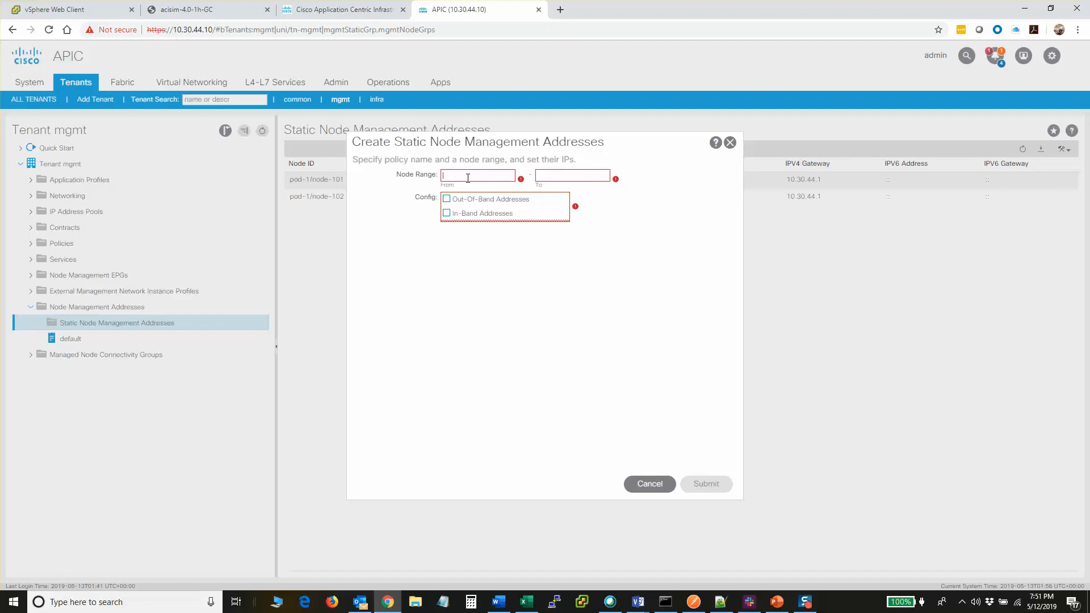
text(911)
key(Tab)
text(912)
click(457, 202)
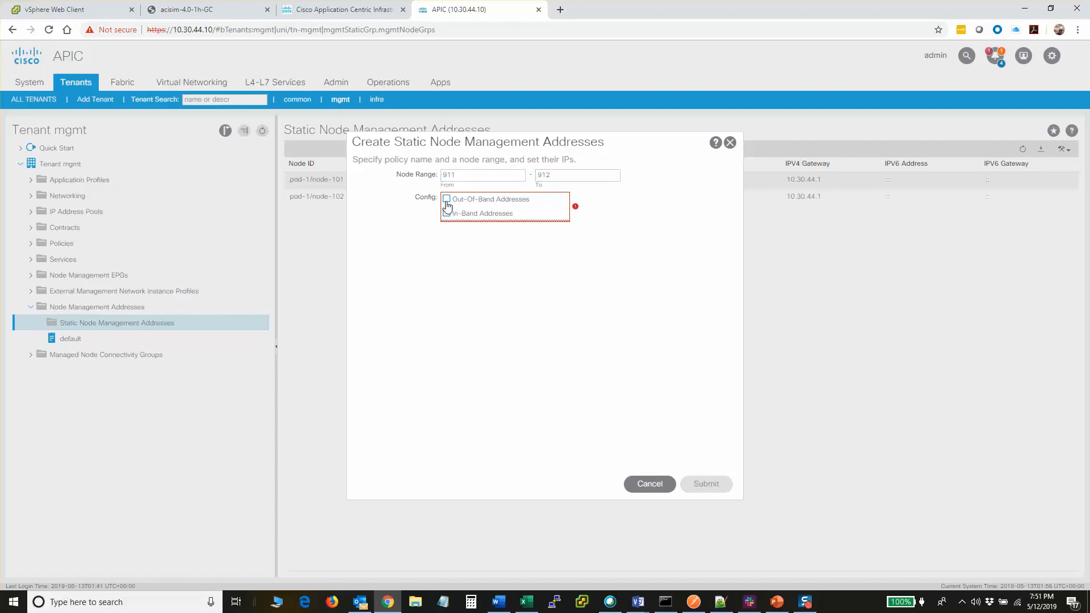
click(546, 251)
click(545, 260)
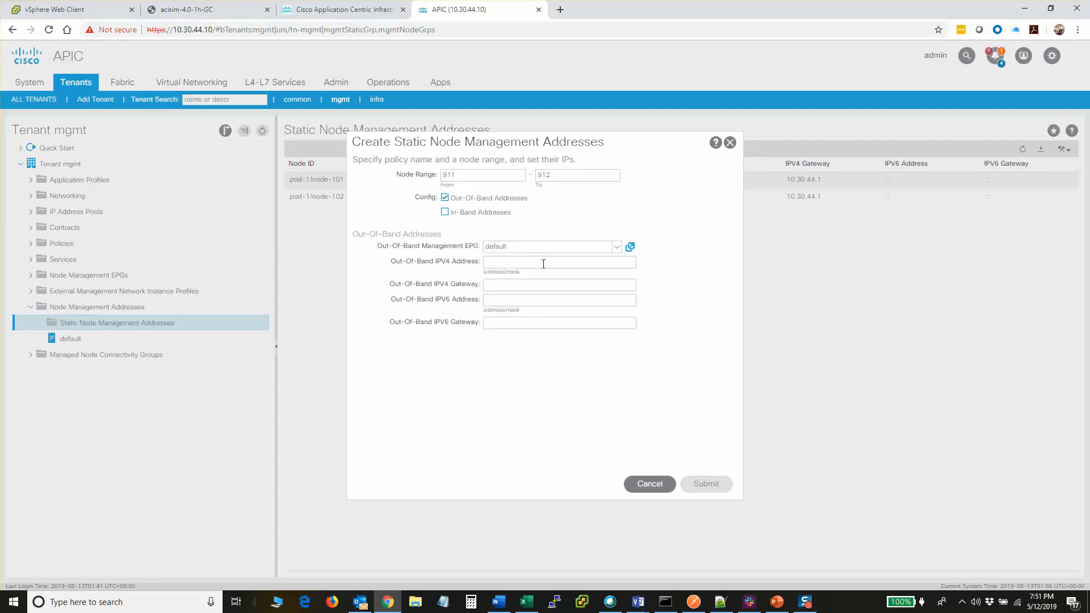
Step: Set the out-of-band IPv4 address to 10.30.44.91/24 and gateway to 10.30.44.1 for nodes 911–912, and submit the assignment
click(542, 265)
text(10.3)
text(0.44.91/24)
key(Tab)
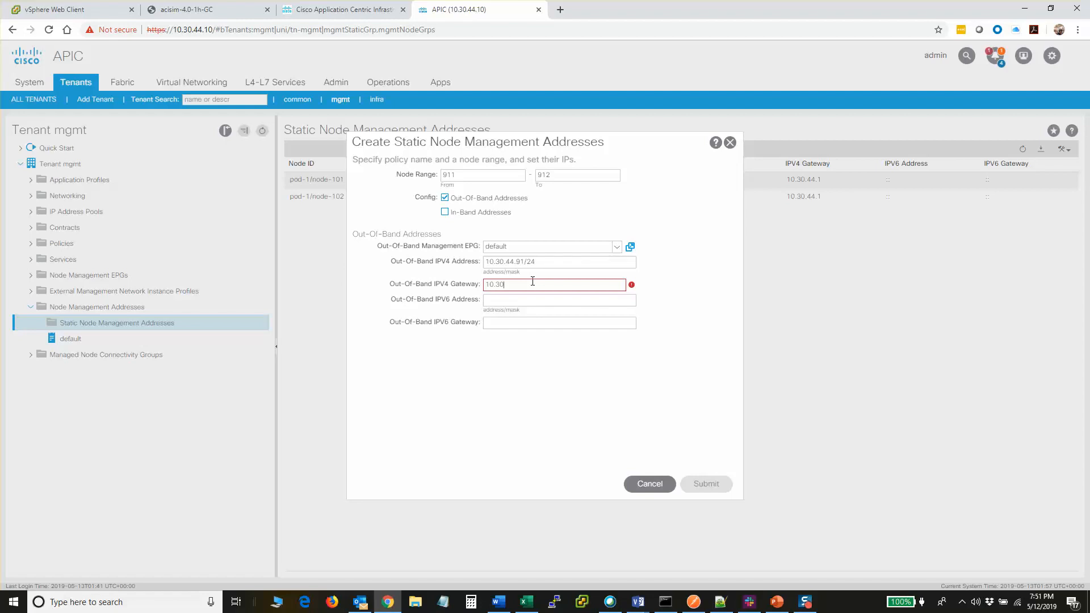
text(.44.1)
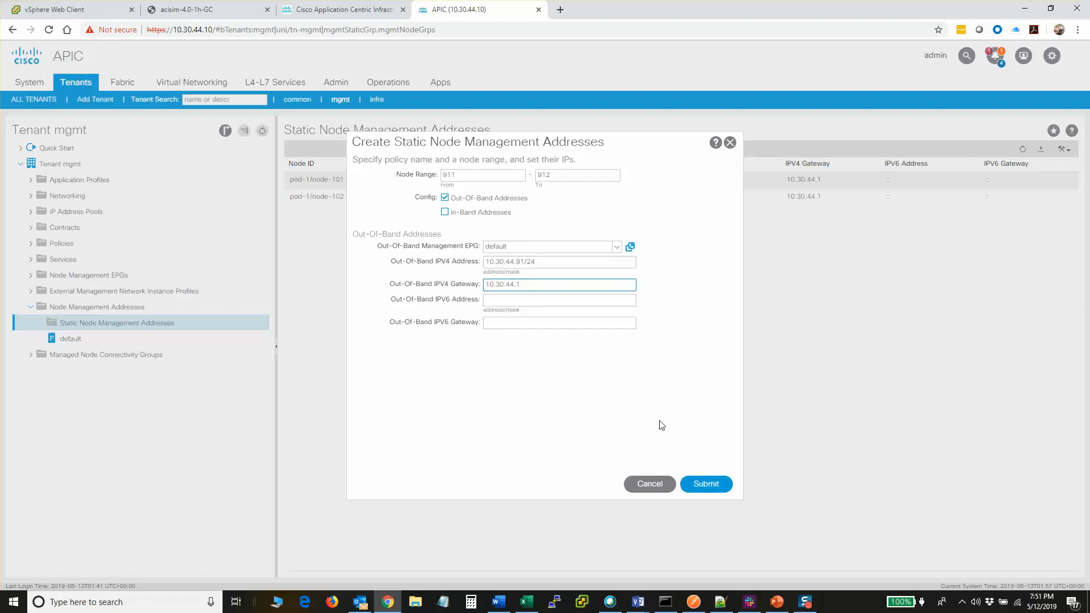
click(711, 484)
click(518, 345)
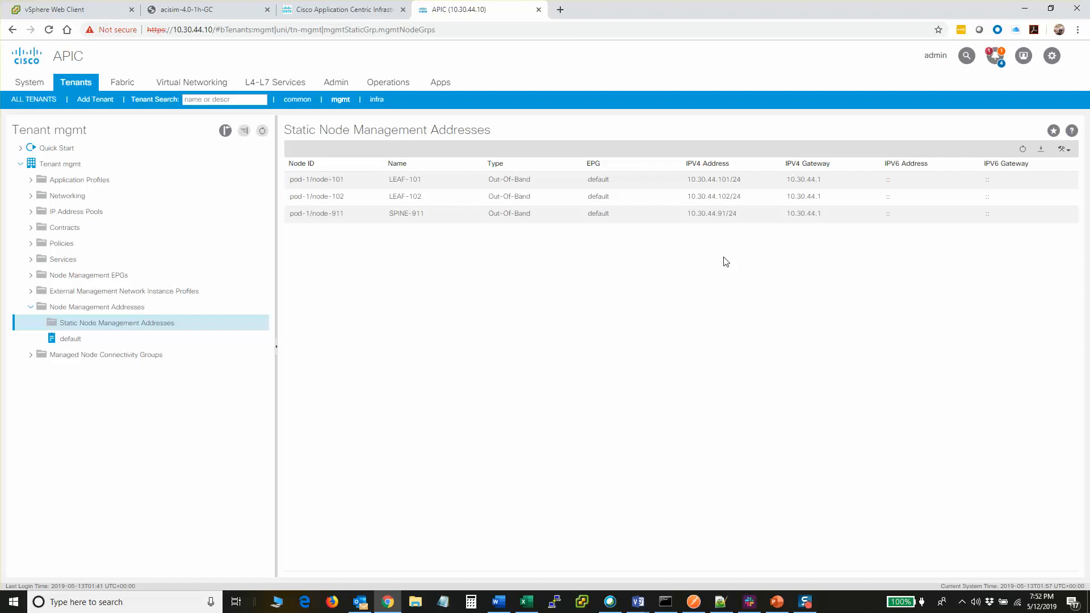
click(806, 602)
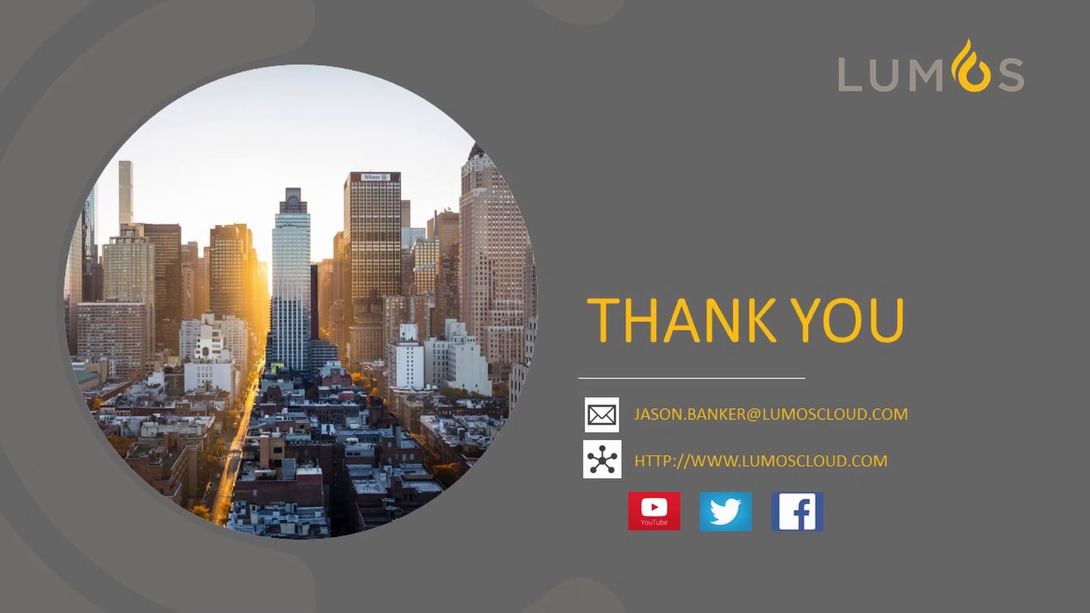